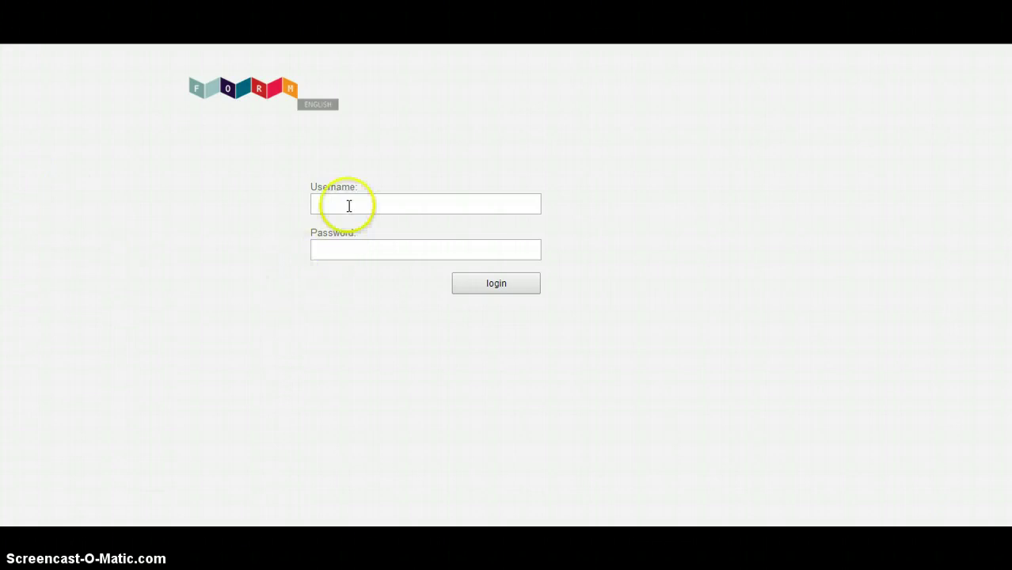
Log in to FORM Online with the suggested guest tutor login name and its password
{"action": "left_click", "coordinate": [350, 200]}
{"action": "type", "text": "guest"}
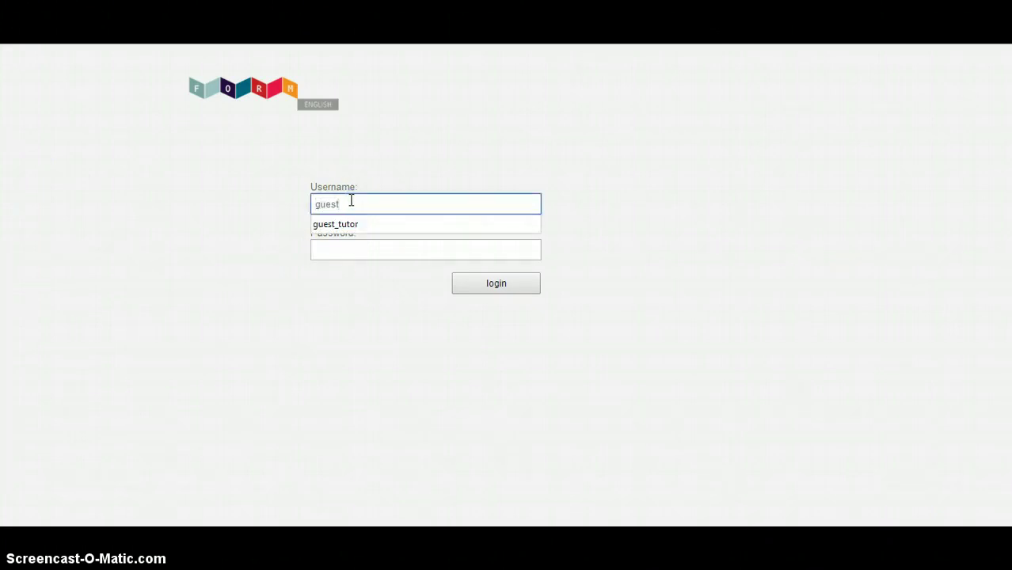
{"action": "key", "text": "Down"}
{"action": "key", "text": "Tab"}
{"action": "type", "text": "******"}
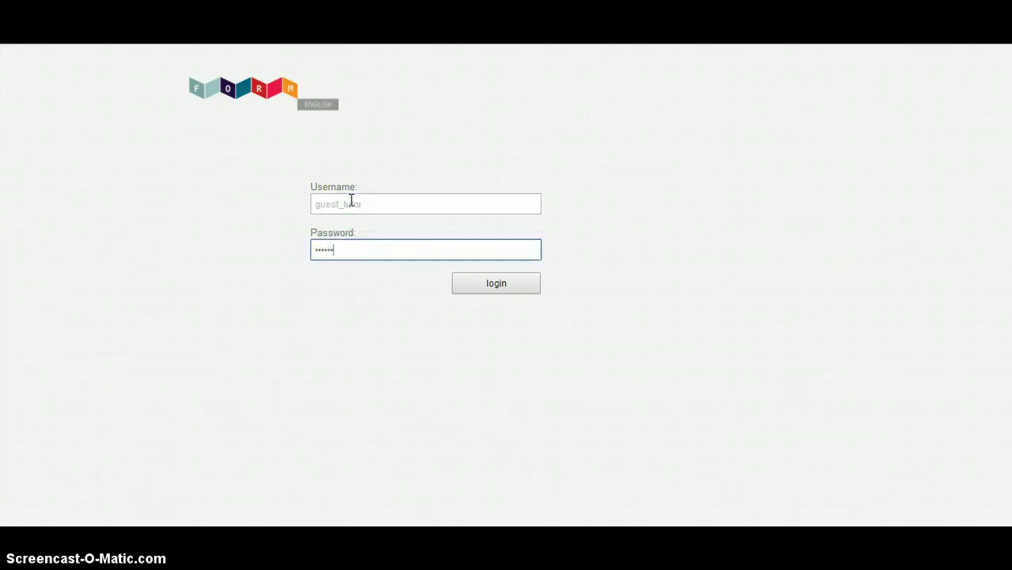
{"action": "type", "text": "**"}
{"action": "key", "text": "Return"}
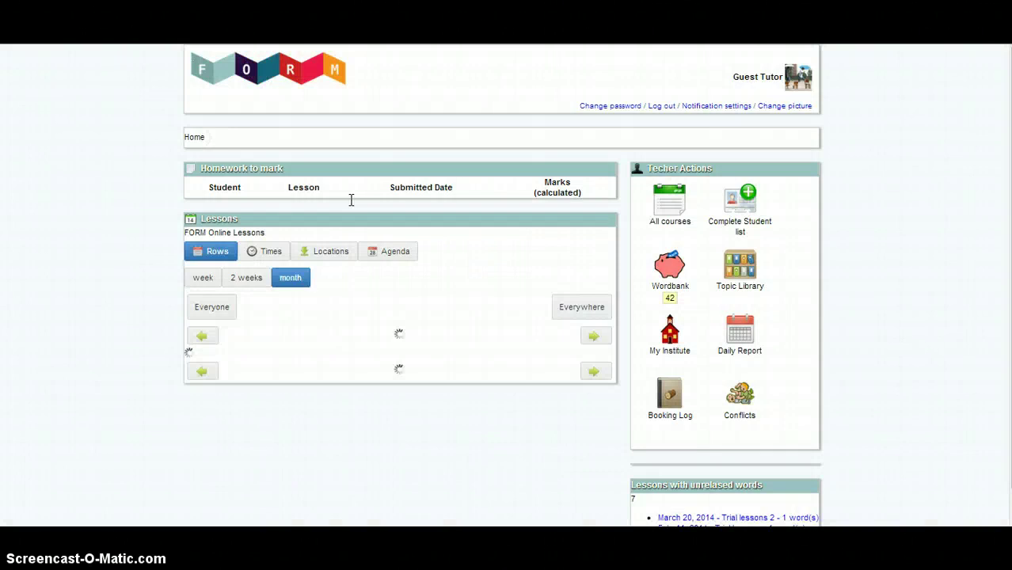
Open the page for the Thursday 10 April 2014 16:00 lesson from the dashboard calendar
{"action": "left_click", "coordinate": [368, 219]}
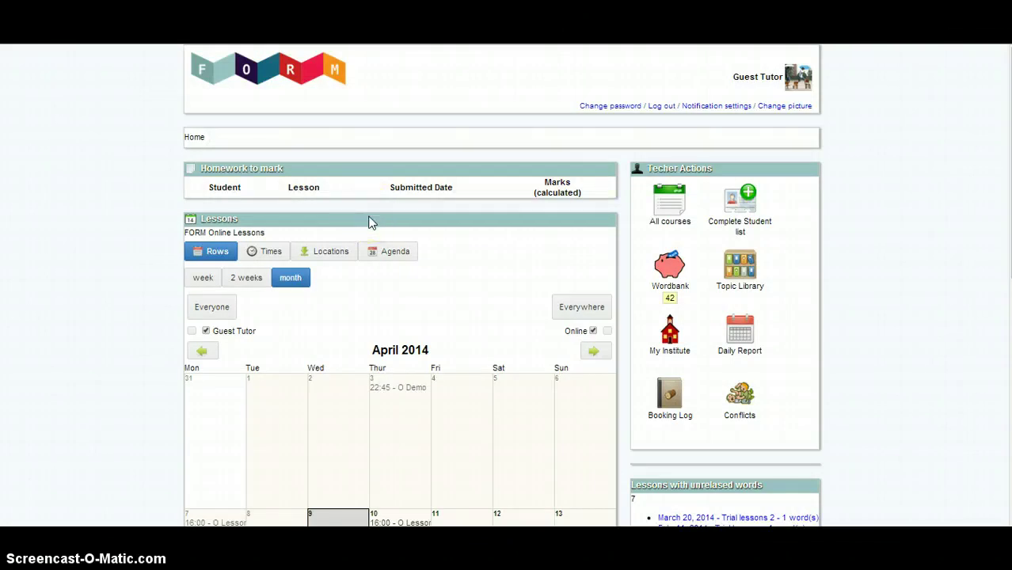
{"action": "scroll", "coordinate": [463, 255], "scroll_direction": "down", "scroll_amount": 1}
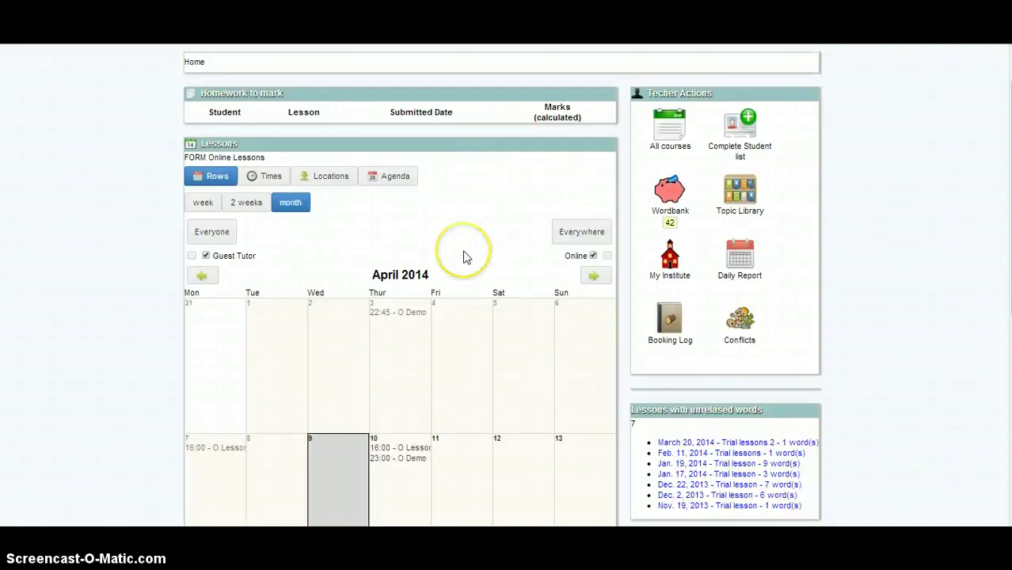
{"action": "scroll", "coordinate": [463, 254], "scroll_direction": "down", "scroll_amount": 3}
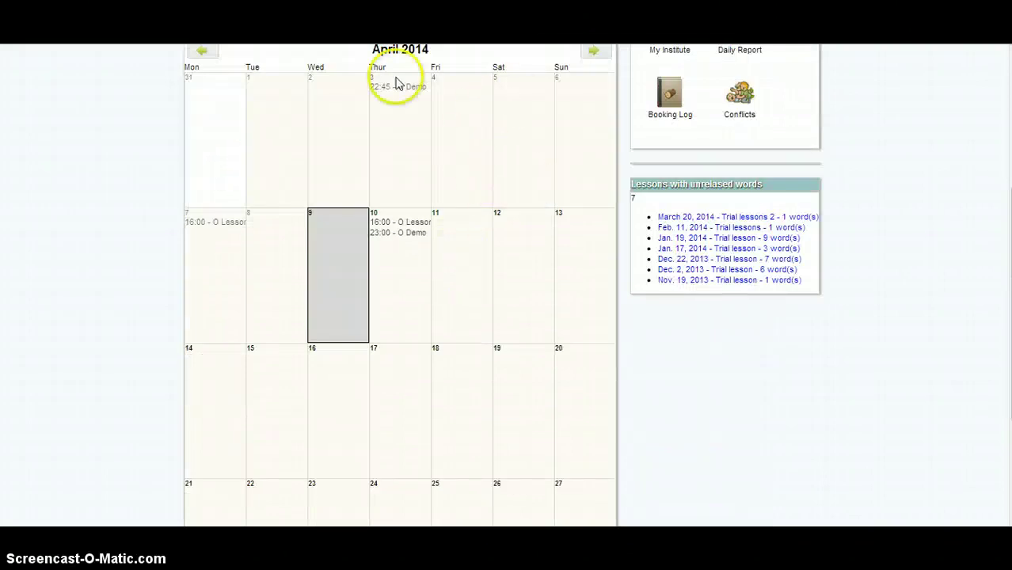
{"action": "scroll", "coordinate": [501, 212], "scroll_direction": "up", "scroll_amount": 2}
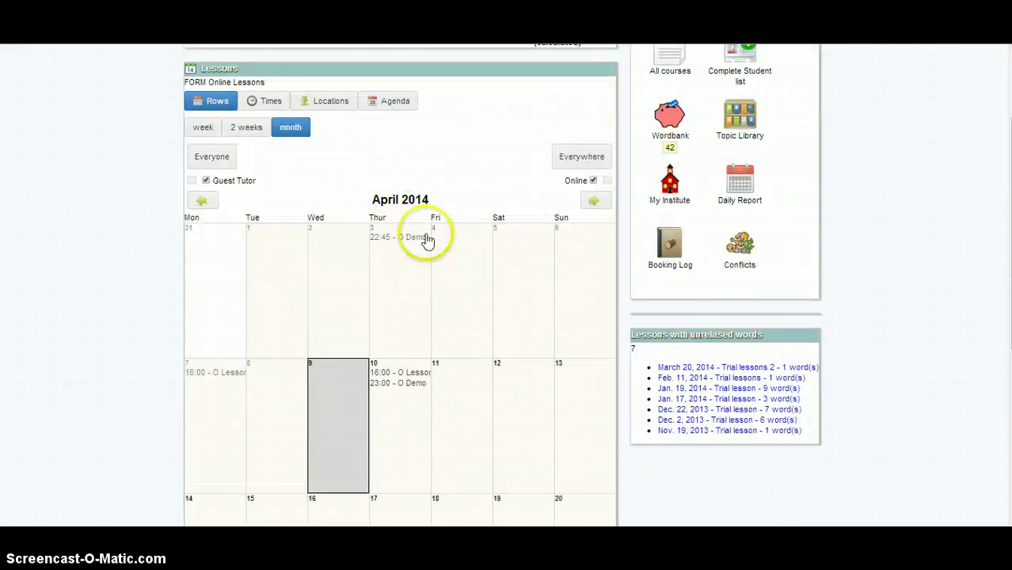
{"action": "scroll", "coordinate": [495, 361], "scroll_direction": "down", "scroll_amount": 2}
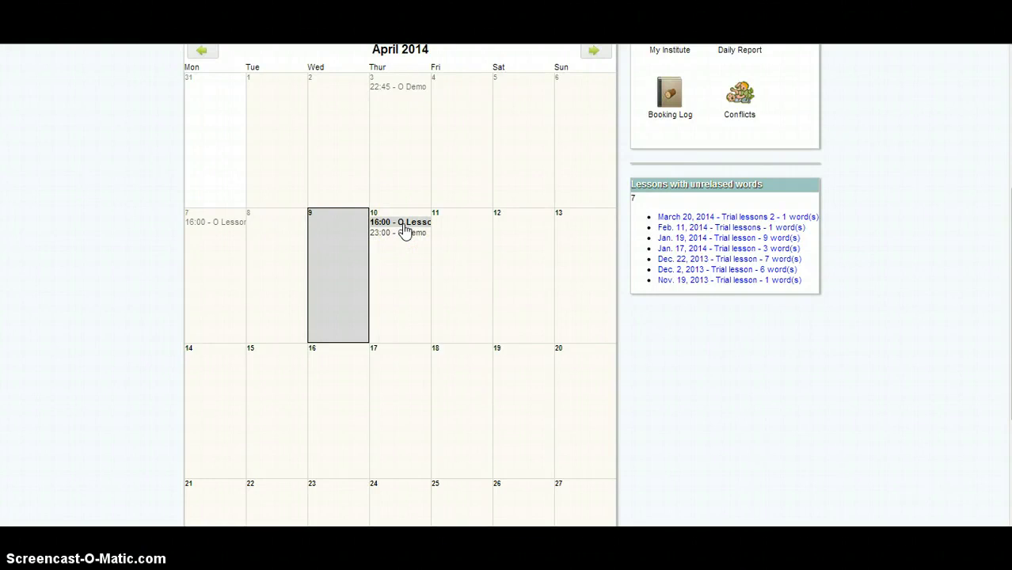
{"action": "left_click", "coordinate": [404, 226]}
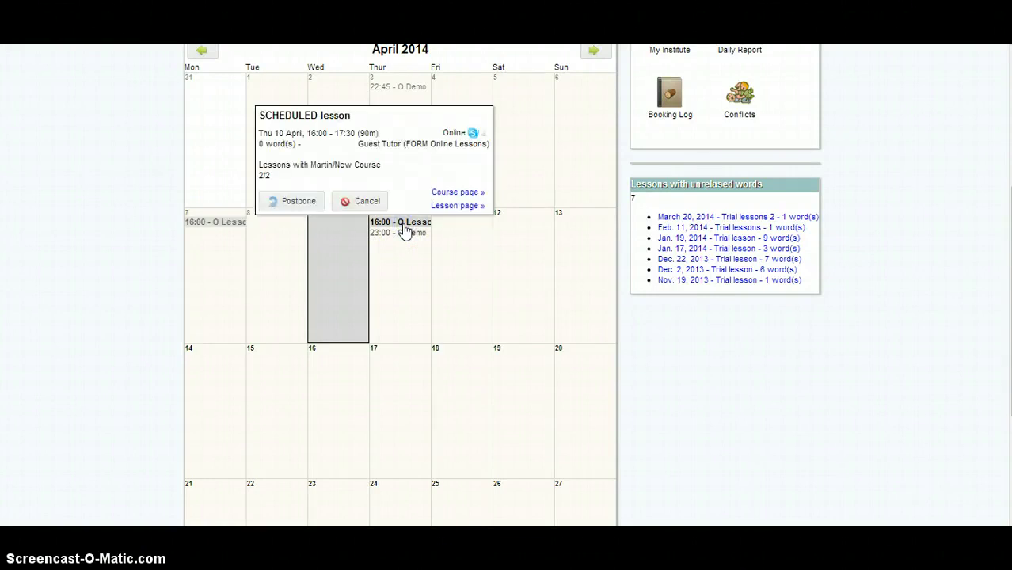
{"action": "left_click", "coordinate": [462, 207]}
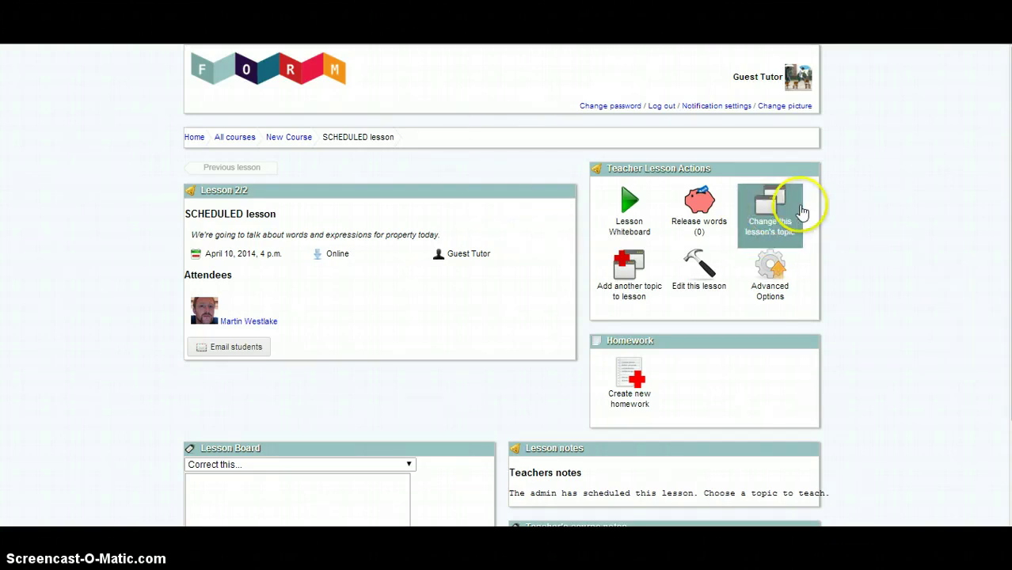
Choose to change this lesson's topic, bringing up the warning about discarding the edited board
{"action": "left_click", "coordinate": [764, 208]}
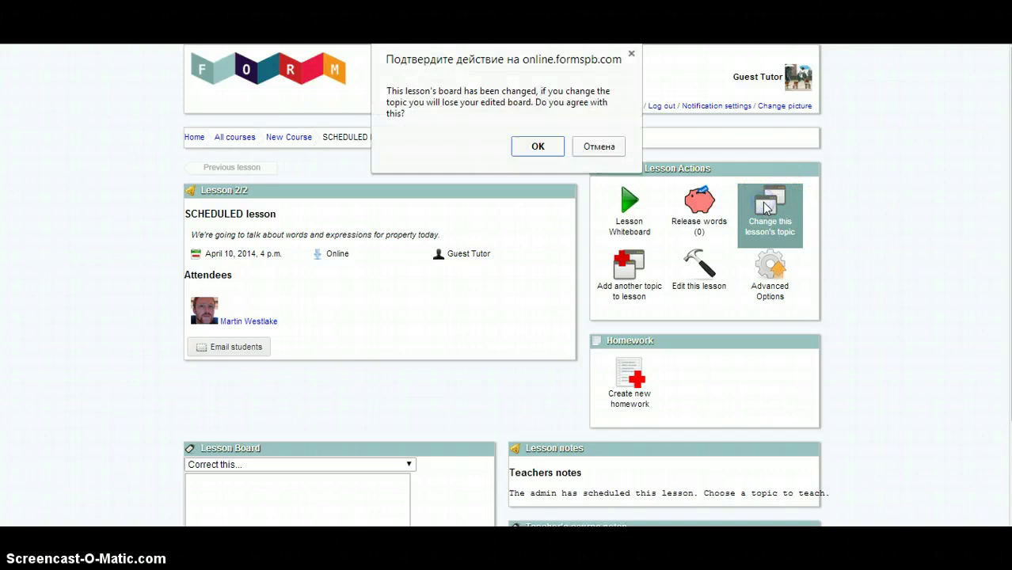
Accept the warning, filter the topic library by 'property' and pick the Property topic
{"action": "left_click", "coordinate": [538, 146]}
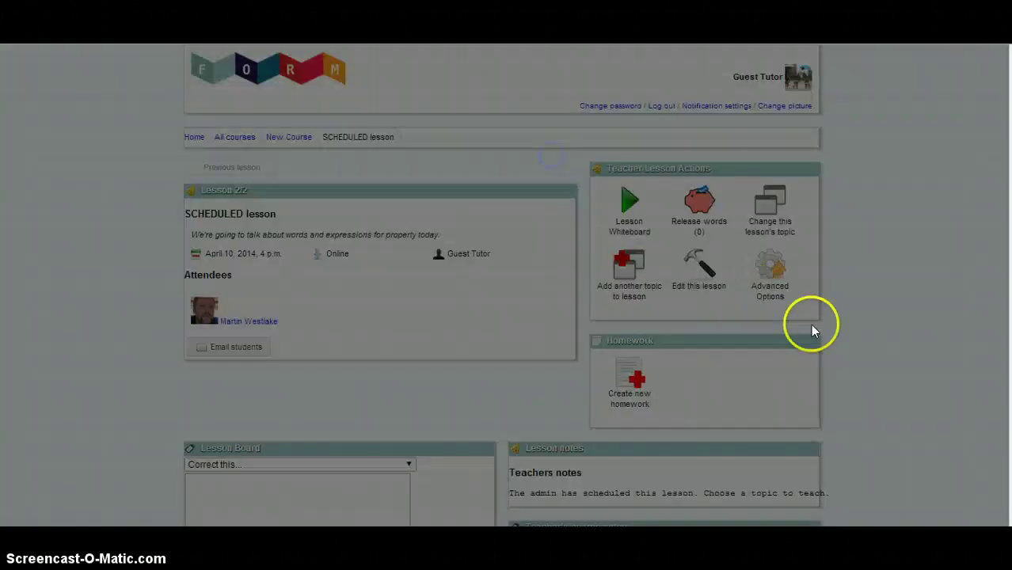
{"action": "left_click", "coordinate": [348, 309]}
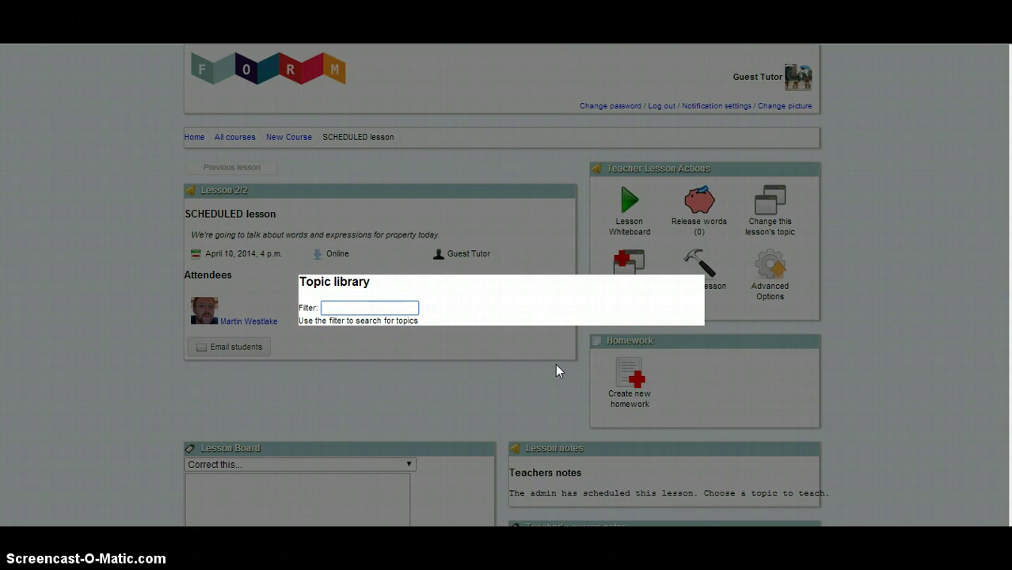
{"action": "type", "text": "property"}
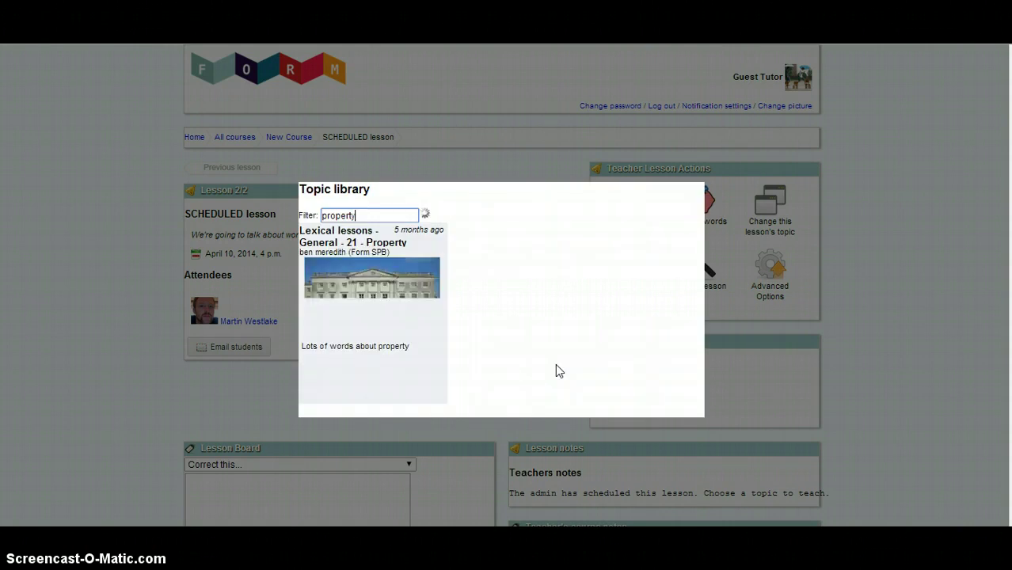
{"action": "mouse_move", "coordinate": [523, 358]}
{"action": "left_mouse_down"}
{"action": "mouse_move", "coordinate": [504, 346]}
{"action": "mouse_move", "coordinate": [513, 343]}
{"action": "left_mouse_up"}
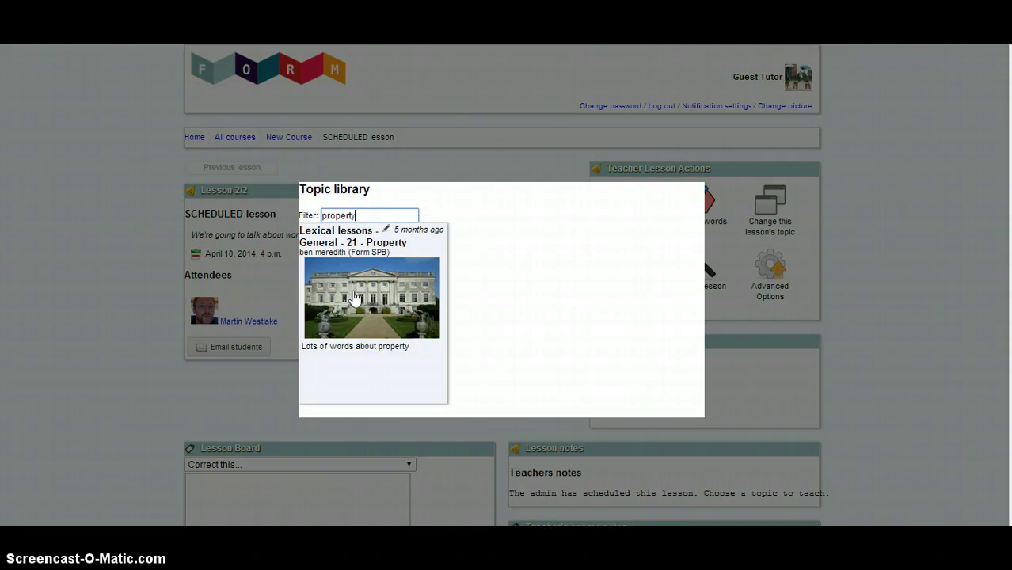
{"action": "left_click", "coordinate": [355, 297]}
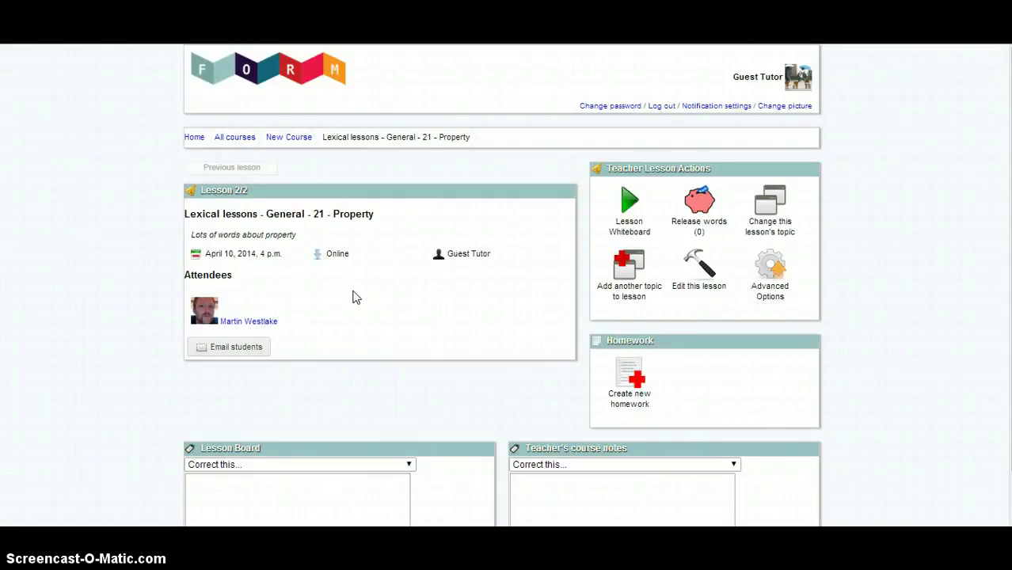
Select the whole current lesson title on the edit page so it can be replaced
{"action": "left_click_drag", "start_coordinate": [384, 220], "coordinate": [187, 214]}
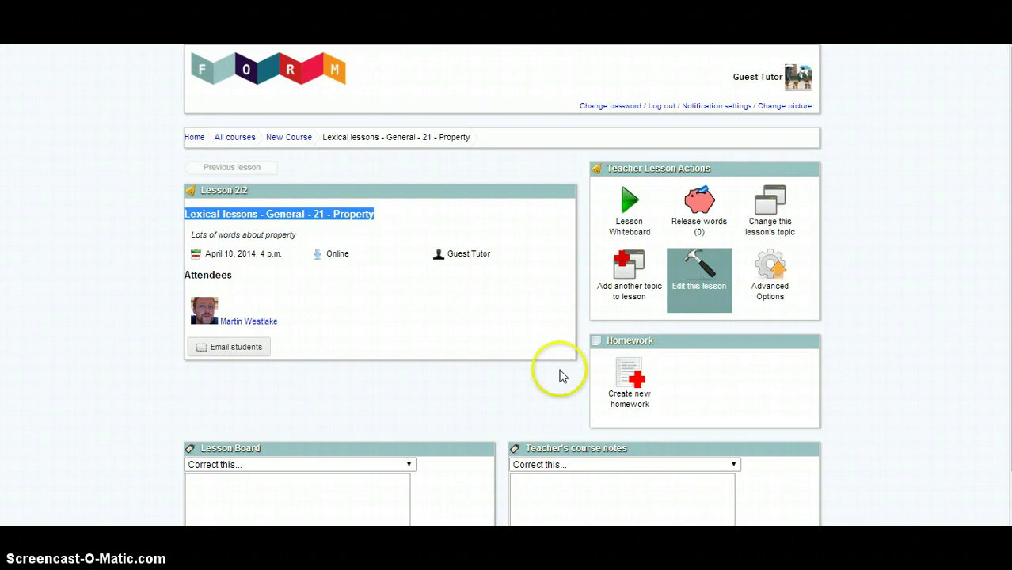
{"action": "triple_click", "coordinate": [209, 199]}
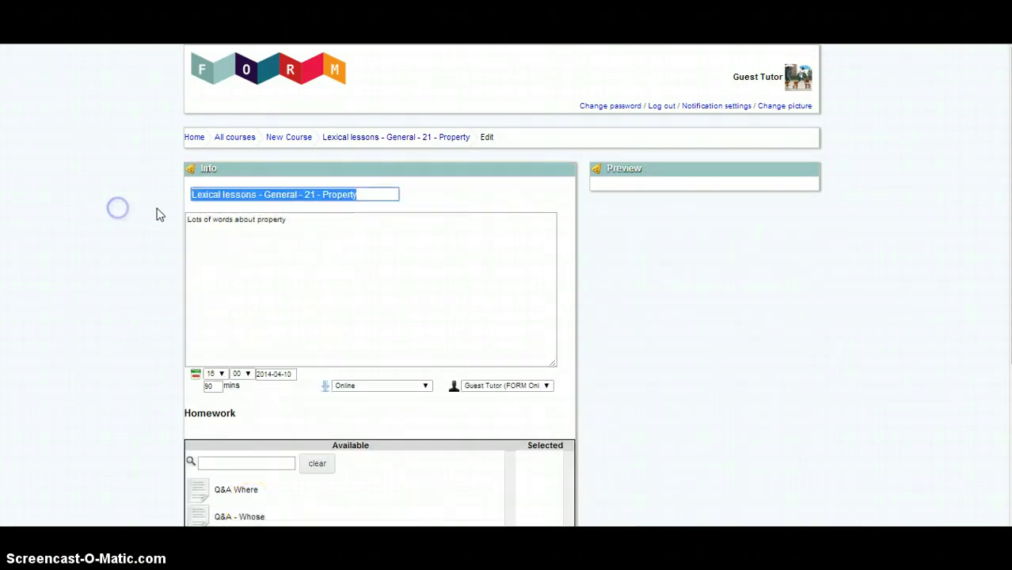
Retitle the lesson 'Olya and Ben talk about renting in NYC' and save it
{"action": "type", "text": "Olya and "}
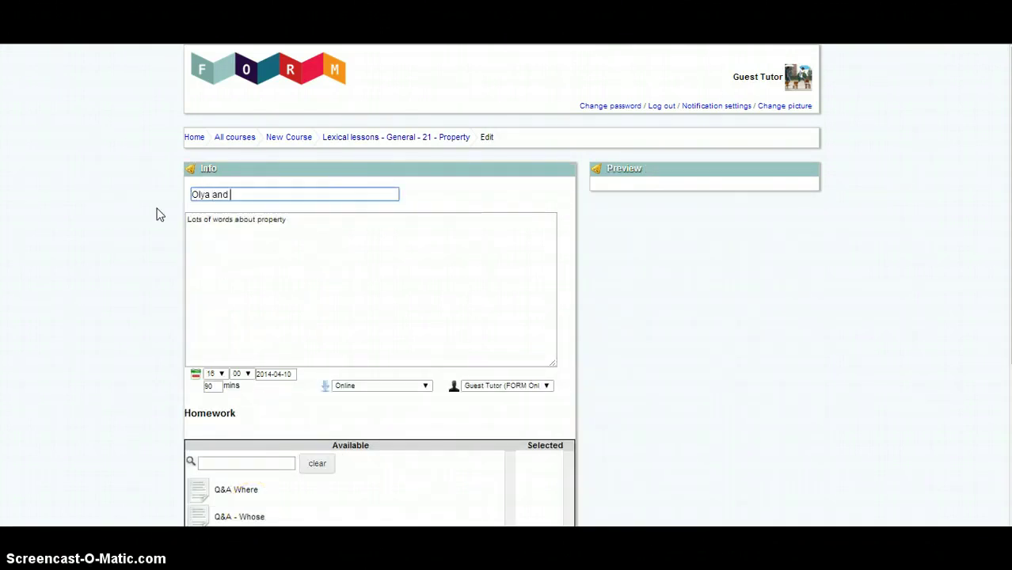
{"action": "type", "text": "Ben talk about renting in"}
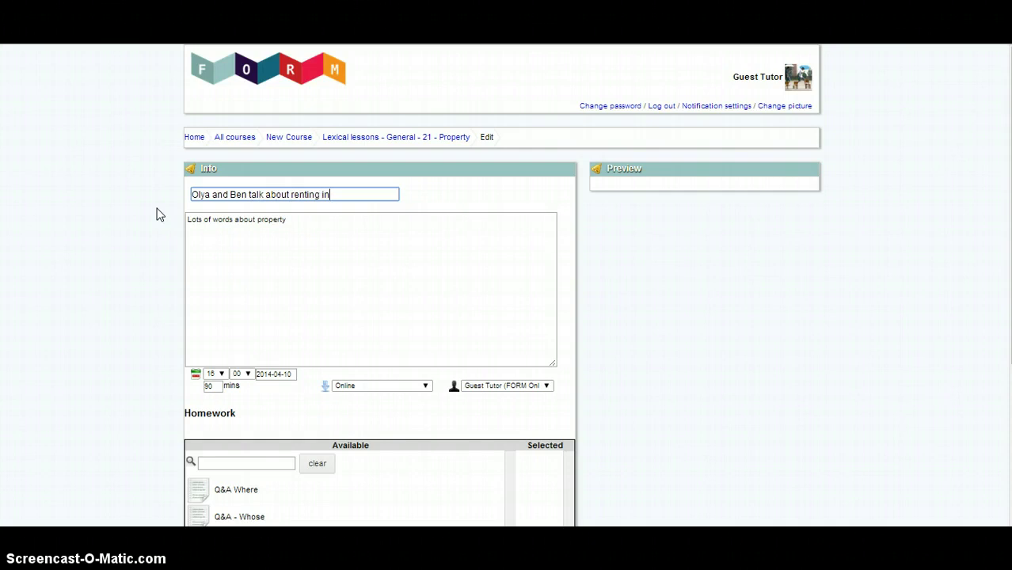
{"action": "type", "text": " NYC"}
{"action": "left_click", "coordinate": [219, 179]}
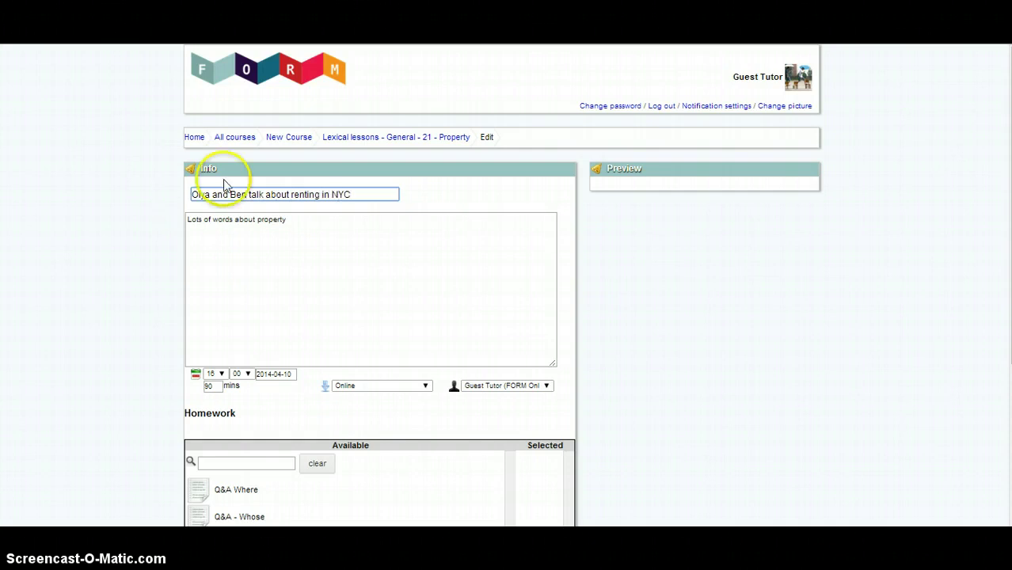
{"action": "scroll", "coordinate": [225, 196], "scroll_direction": "down", "scroll_amount": 4}
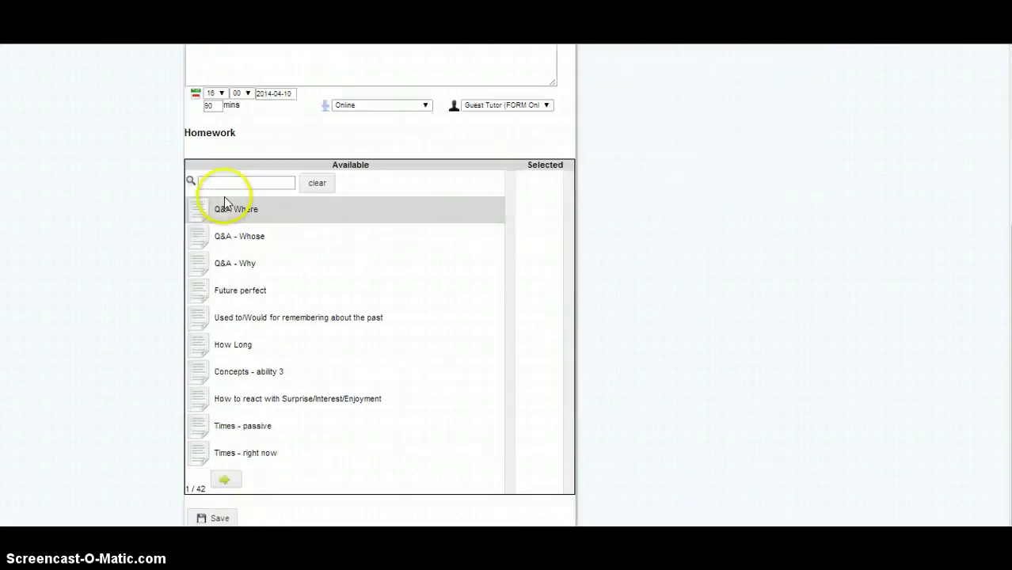
{"action": "left_click", "coordinate": [212, 519]}
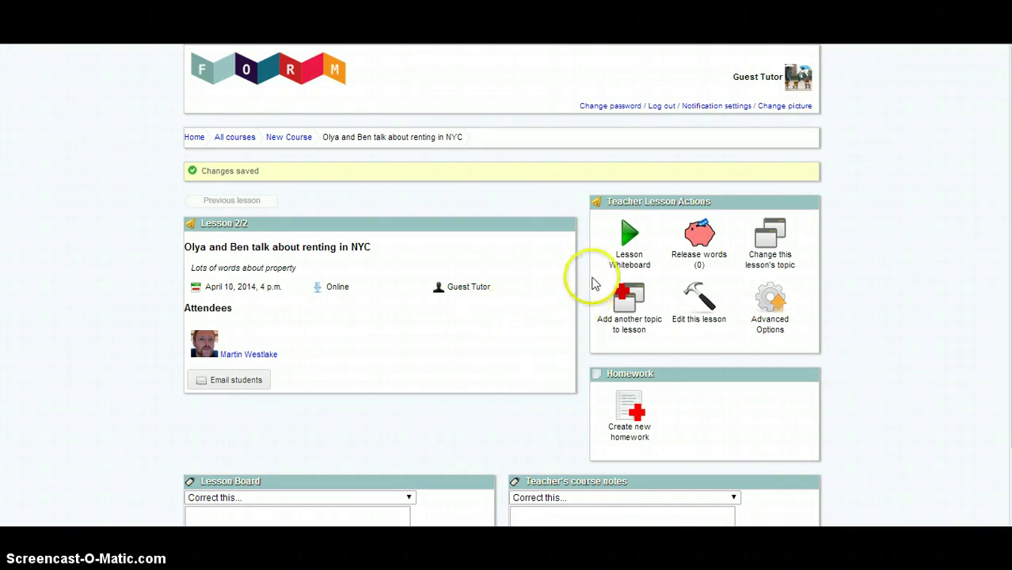
Open the Lesson Whiteboard, showing the country mansion photo as its first slide
{"action": "left_click", "coordinate": [635, 241]}
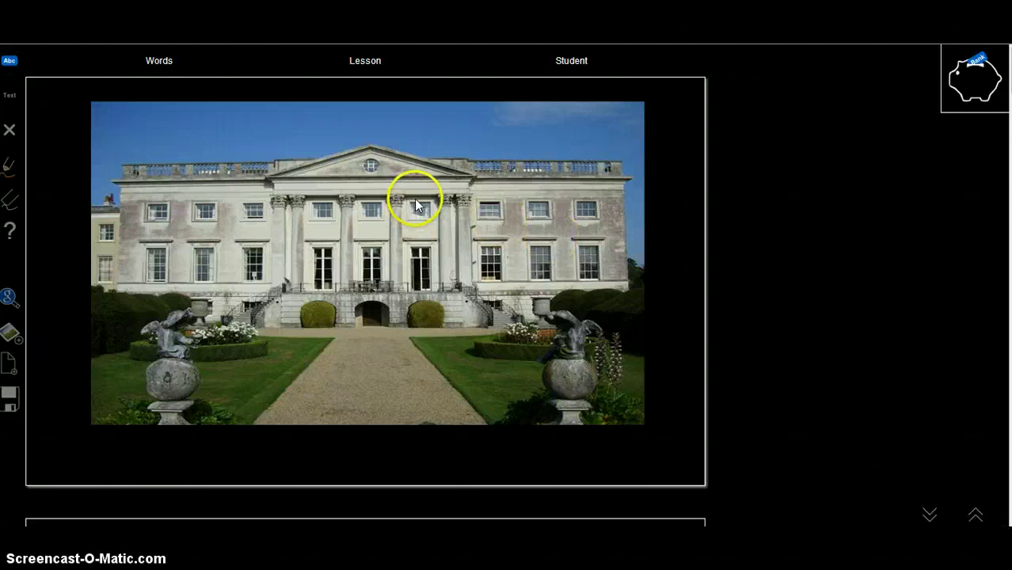
Delete the mansion photo from the whiteboard with the Delete tile tool
{"action": "scroll", "coordinate": [416, 199], "scroll_direction": "down", "scroll_amount": 5}
{"action": "scroll", "coordinate": [429, 202], "scroll_direction": "down", "scroll_amount": 15}
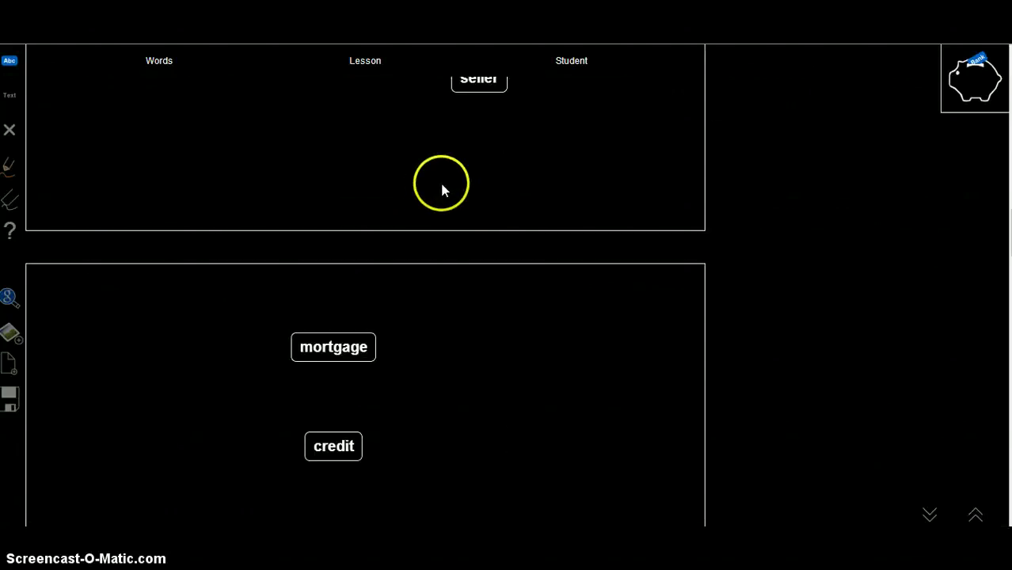
{"action": "scroll", "coordinate": [448, 194], "scroll_direction": "down", "scroll_amount": 10}
{"action": "scroll", "coordinate": [446, 200], "scroll_direction": "up", "scroll_amount": 8}
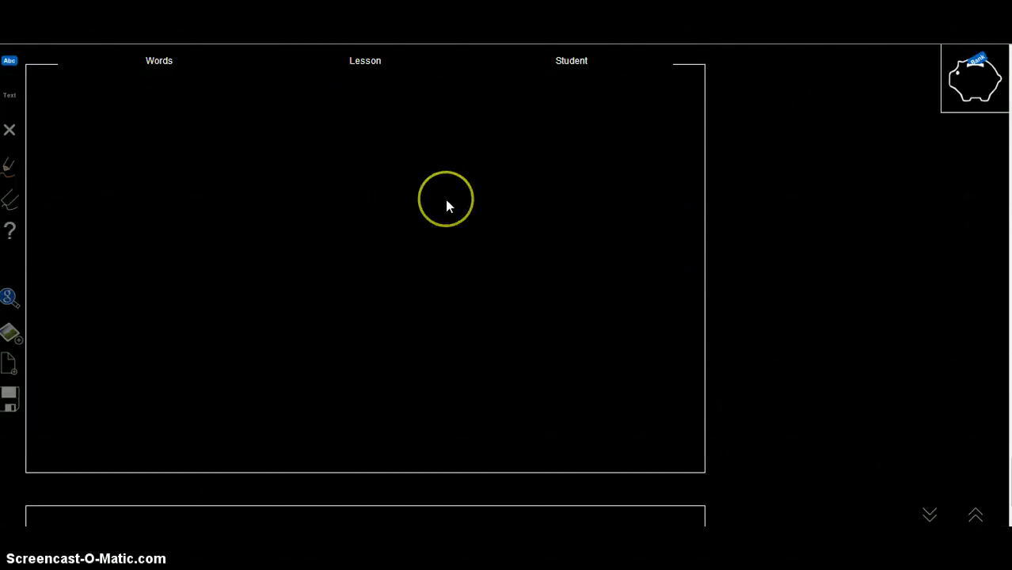
{"action": "scroll", "coordinate": [446, 201], "scroll_direction": "up", "scroll_amount": 15}
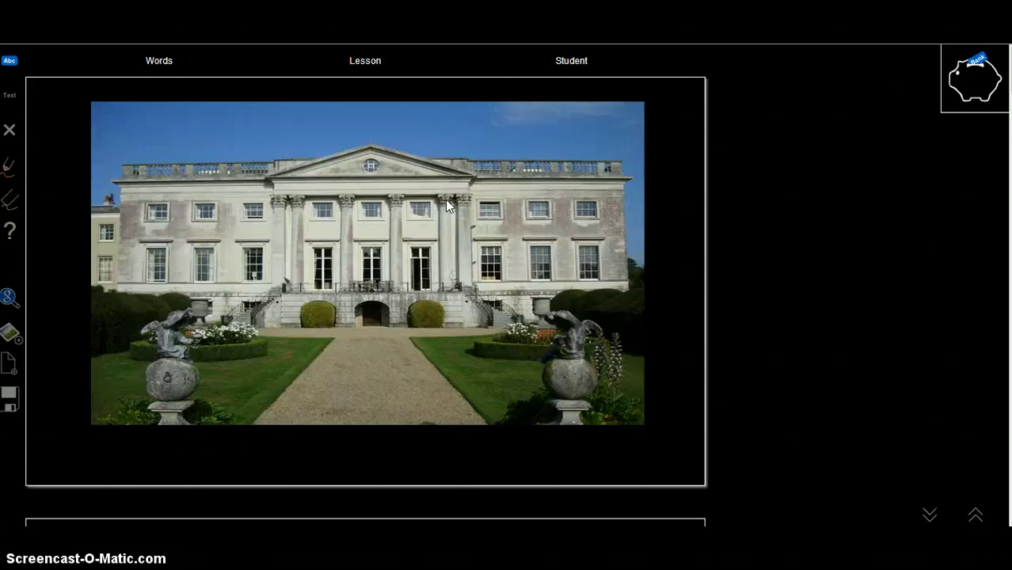
{"action": "left_click", "coordinate": [9, 129]}
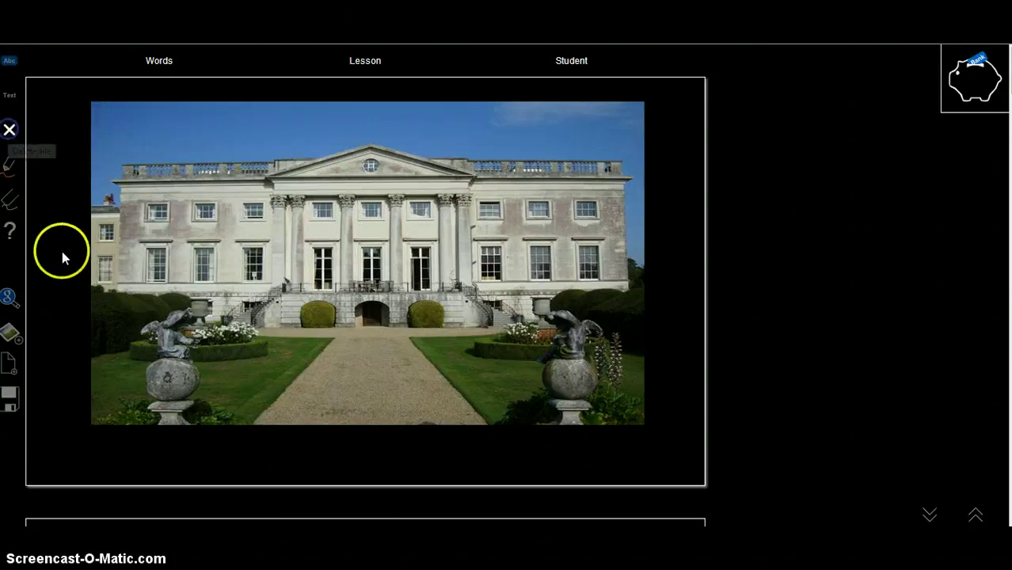
{"action": "left_click", "coordinate": [350, 249]}
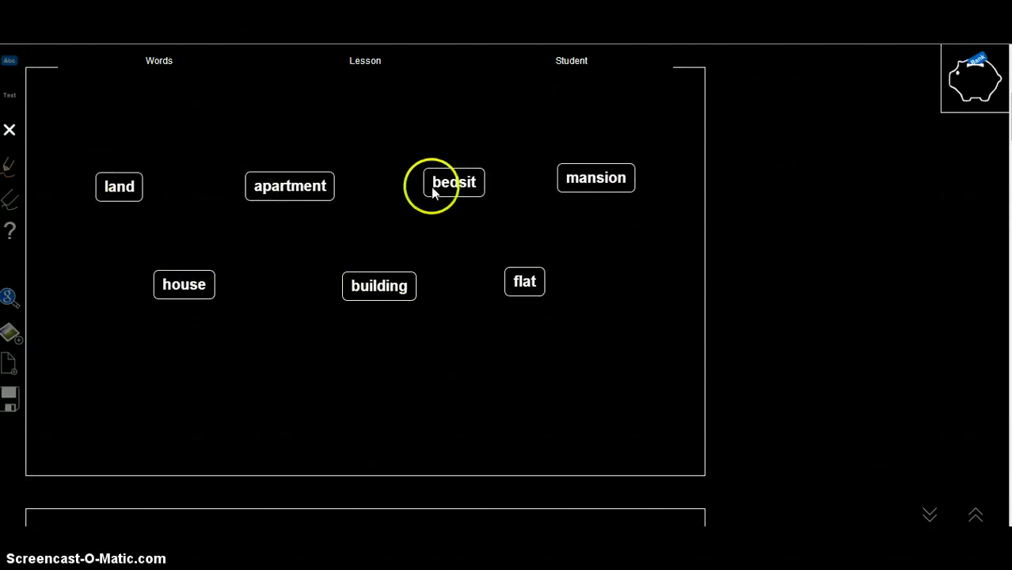
Delete the land, building, flat and mansion cards, then clear the remaining tiles
{"action": "left_click", "coordinate": [111, 187]}
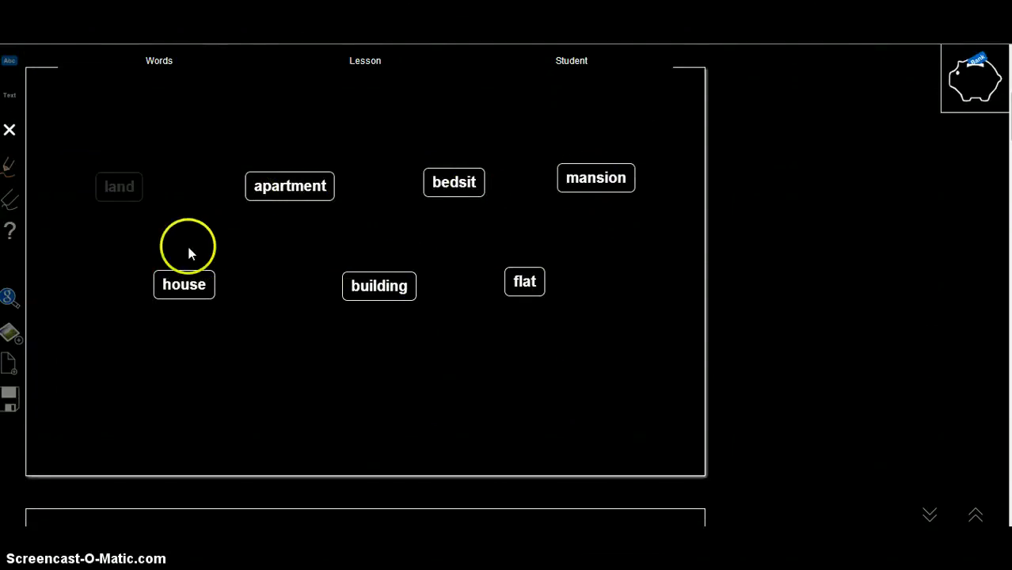
{"action": "left_click", "coordinate": [373, 283]}
{"action": "left_click", "coordinate": [523, 279]}
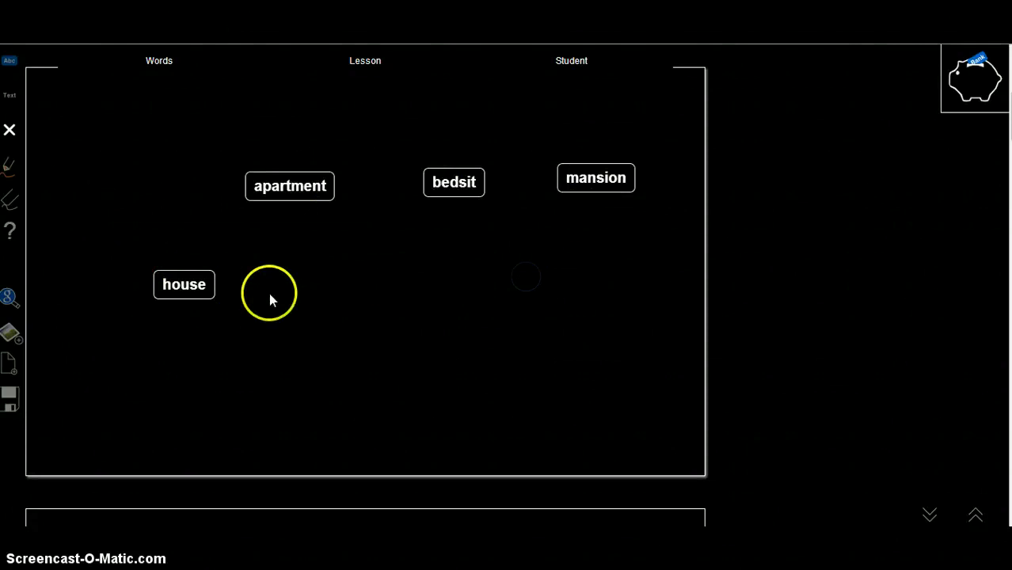
{"action": "left_click", "coordinate": [562, 180]}
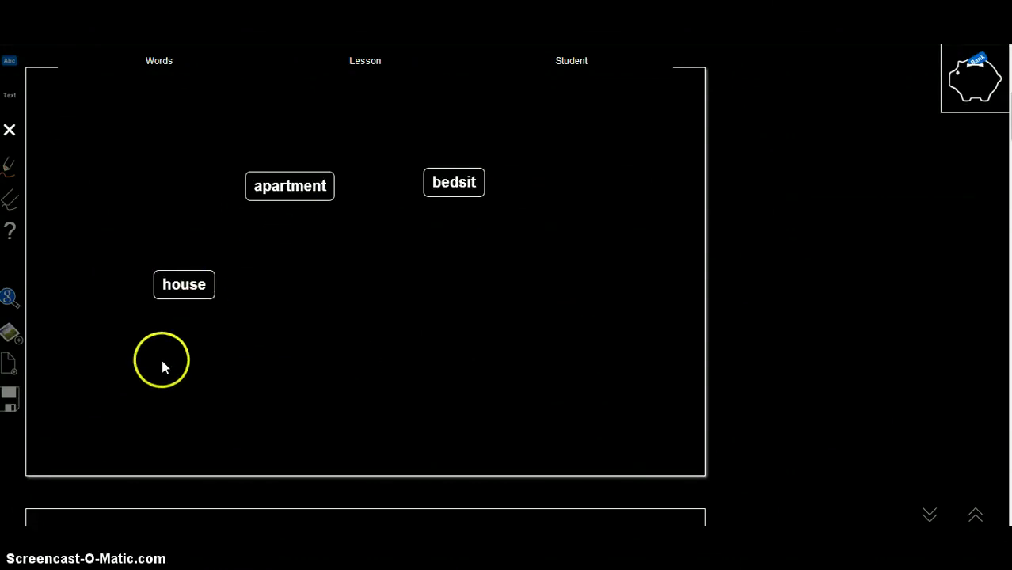
{"action": "left_click", "coordinate": [10, 90]}
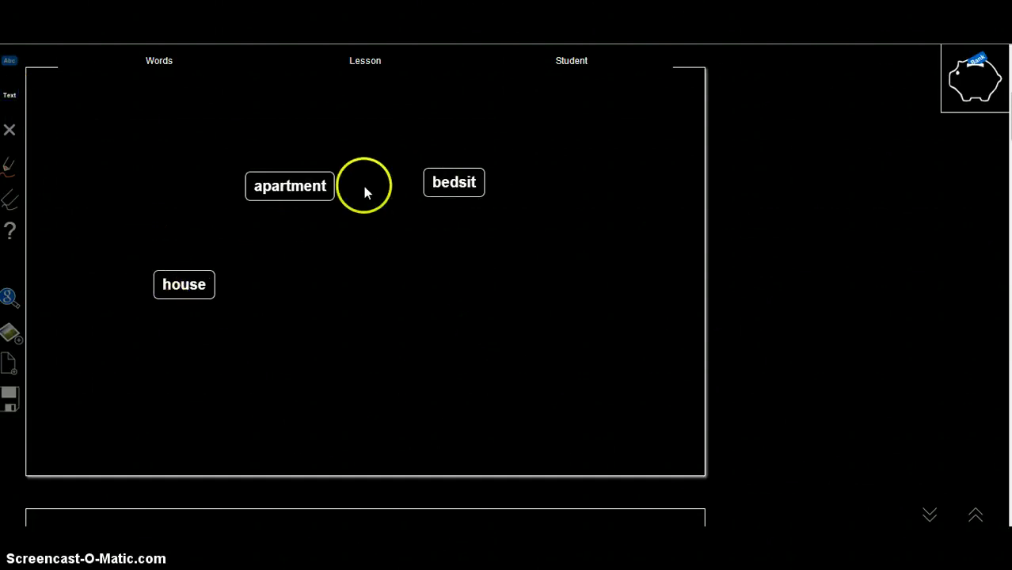
{"action": "left_click", "coordinate": [429, 289]}
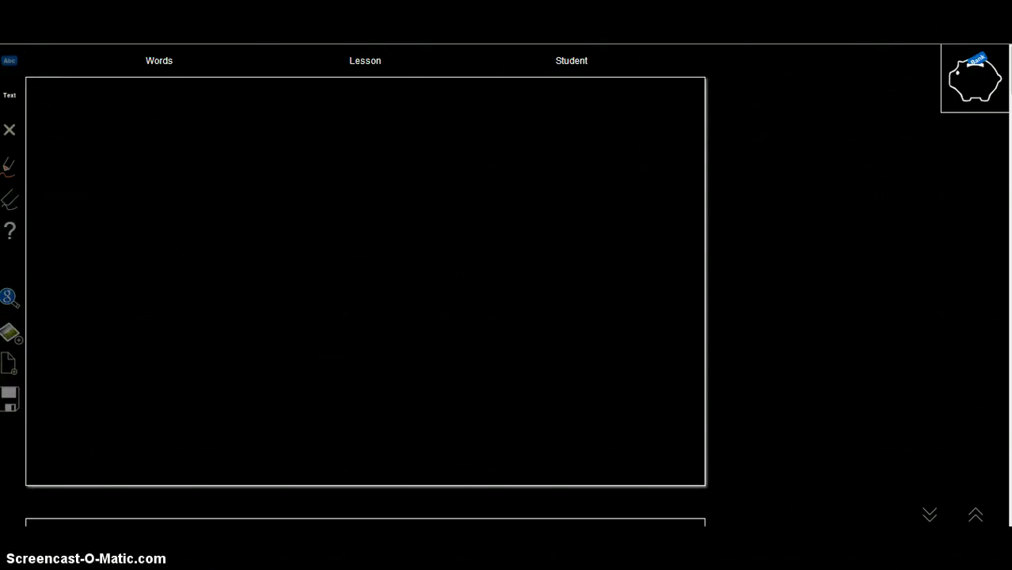
Add word cards 'renting', 'in' and 'new york' near the board's top left
{"action": "left_click", "coordinate": [10, 63]}
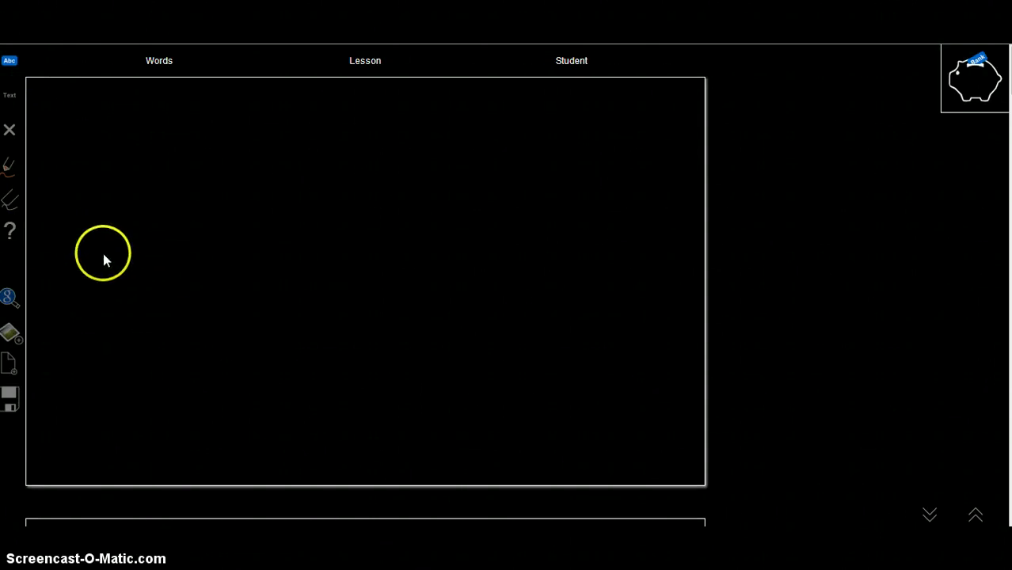
{"action": "left_click", "coordinate": [9, 60]}
{"action": "left_click", "coordinate": [72, 190]}
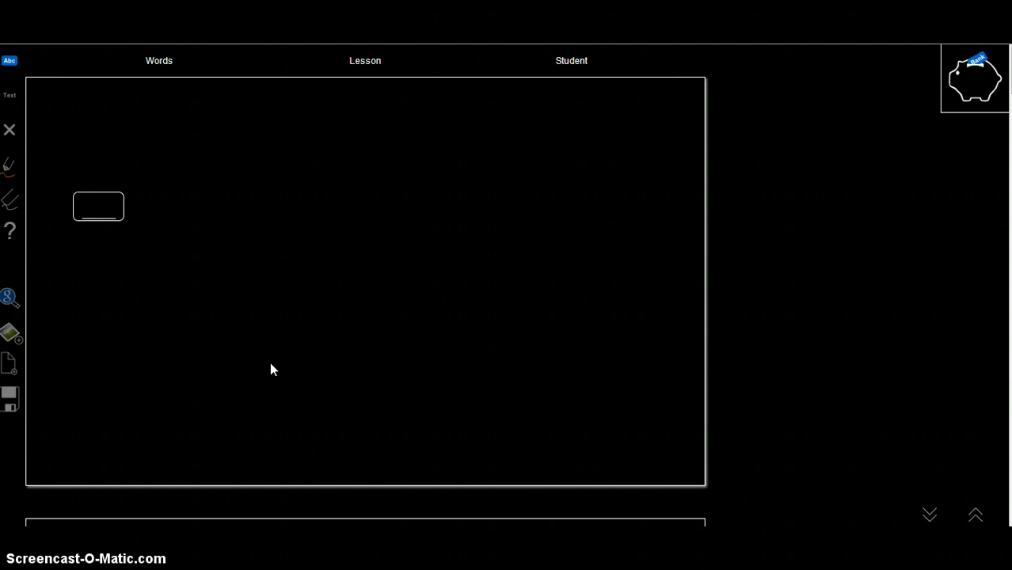
{"action": "type", "text": "renting"}
{"action": "key", "text": "space"}
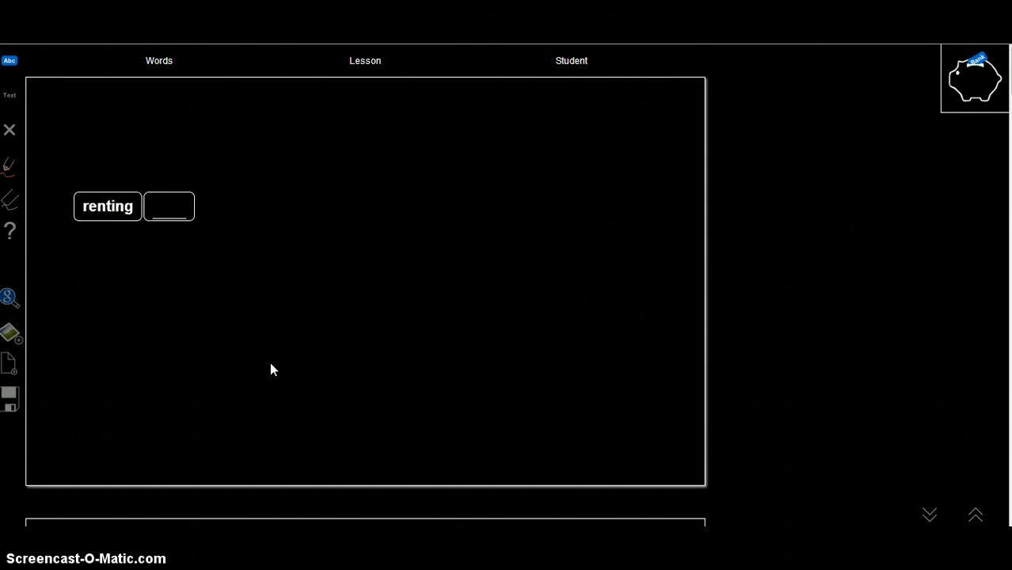
{"action": "type", "text": "in"}
{"action": "key", "text": "space"}
{"action": "type", "text": "new"}
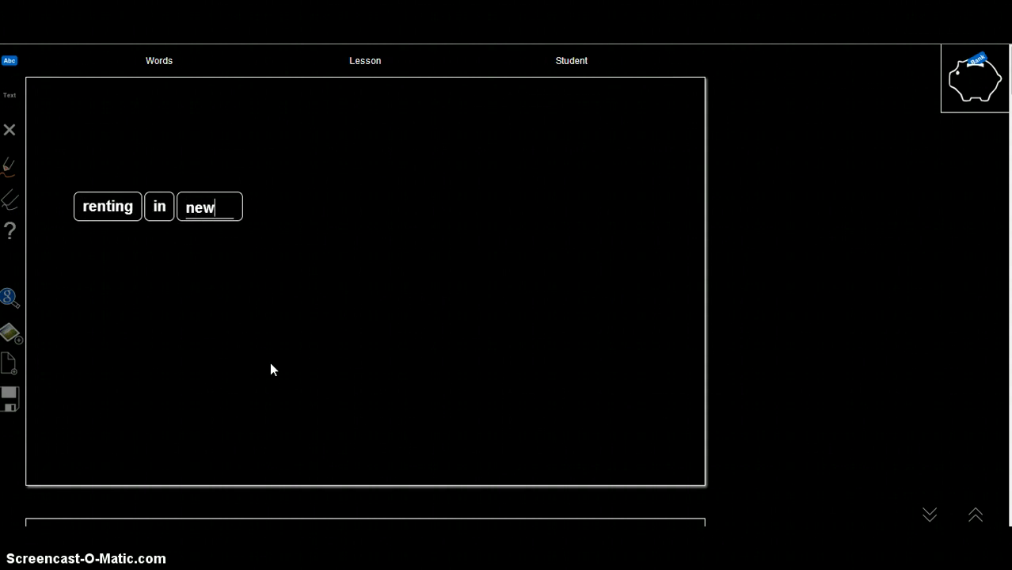
{"action": "type", "text": " york"}
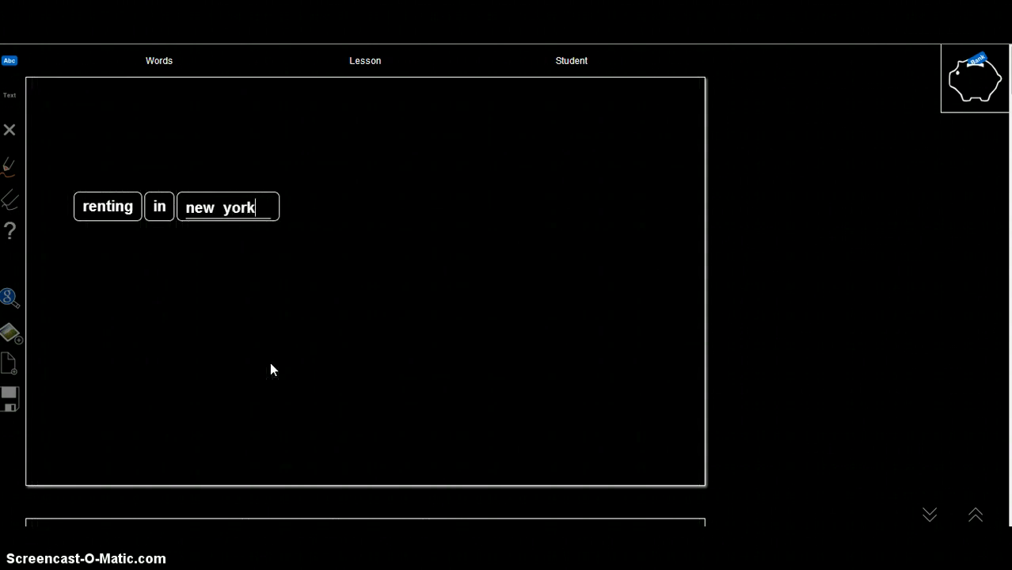
{"action": "key", "text": "Return"}
Continue the row with word cards 'is', 'a', 'costly' and 'affair'
{"action": "type", "text": "is"}
{"action": "key", "text": "space"}
{"action": "type", "text": "a"}
{"action": "key", "text": "space"}
{"action": "type", "text": "costly"}
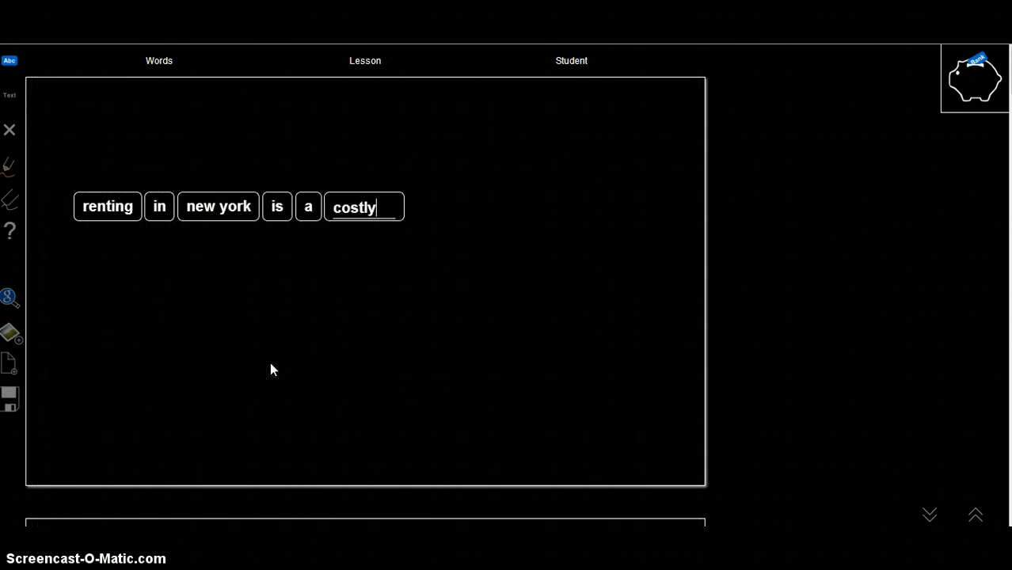
{"action": "key", "text": "space"}
{"action": "type", "text": "affair"}
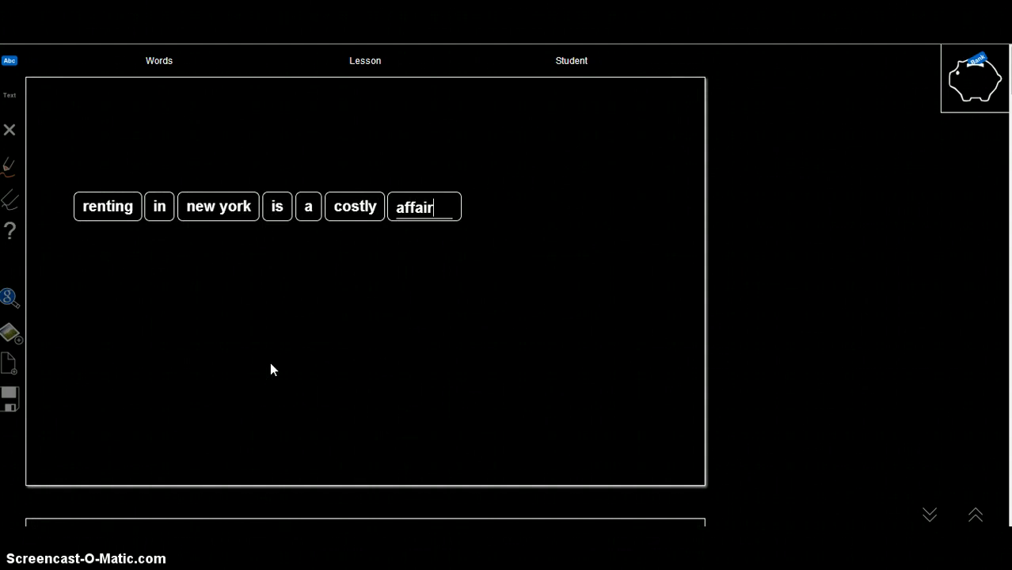
{"action": "key", "text": "space"}
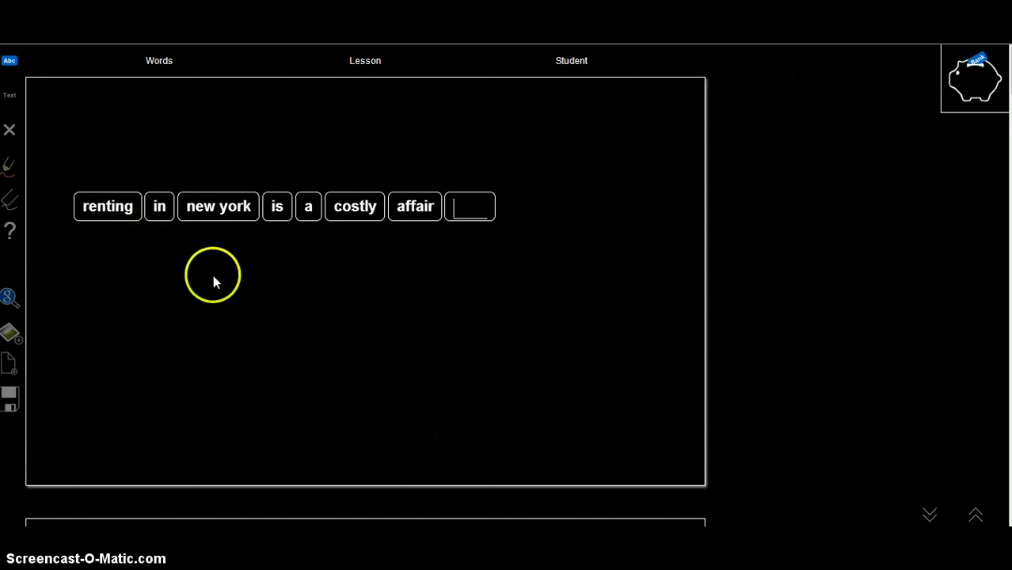
Add a second 'new york' word card and a 'ctrl+spc' card below the sentence
{"action": "mouse_move", "coordinate": [213, 233]}
{"action": "left_mouse_down"}
{"action": "mouse_move", "coordinate": [207, 277]}
{"action": "mouse_move", "coordinate": [209, 224]}
{"action": "left_mouse_up"}
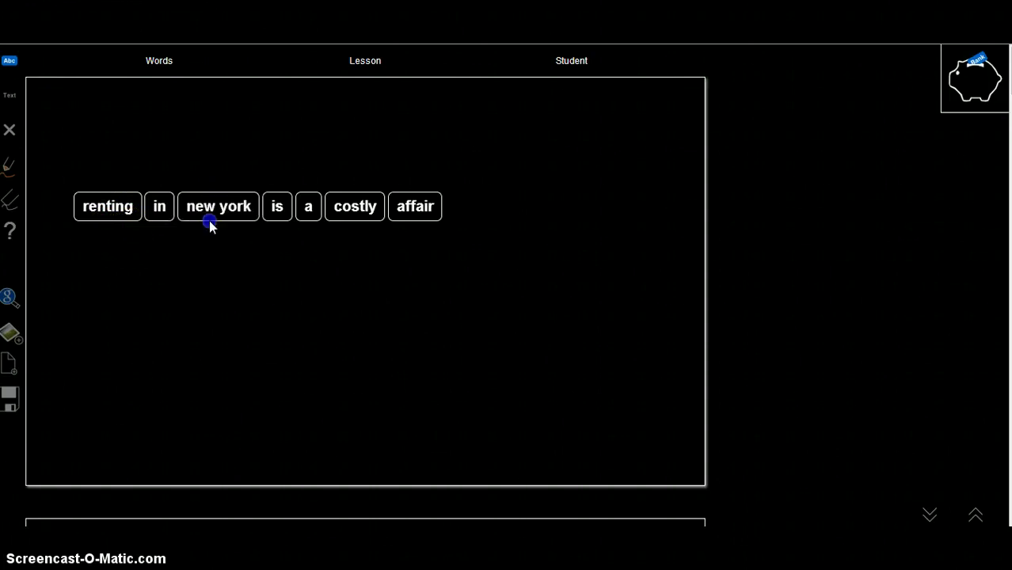
{"action": "left_click", "coordinate": [244, 321]}
{"action": "type", "text": "new"}
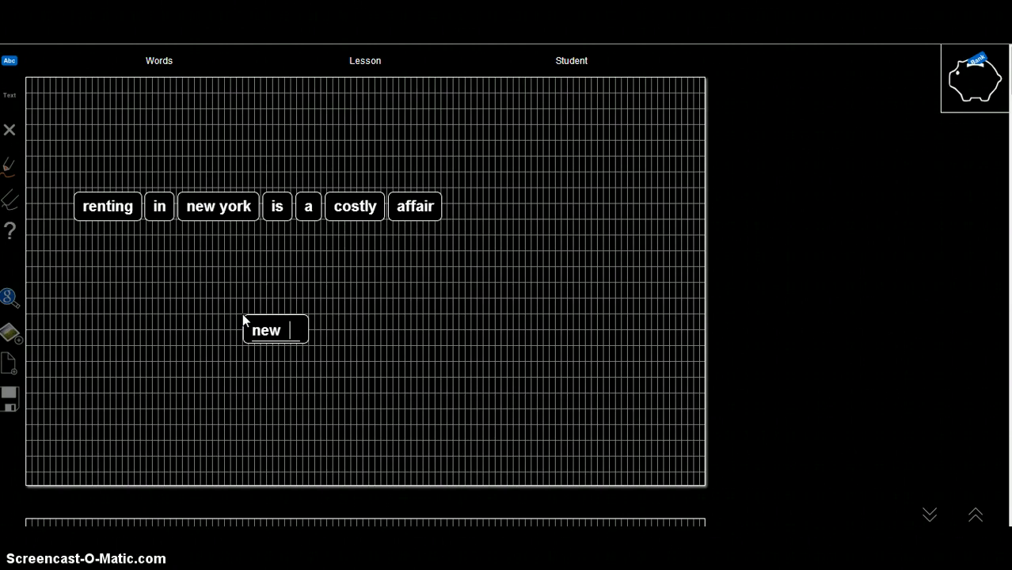
{"action": "type", "text": "  york"}
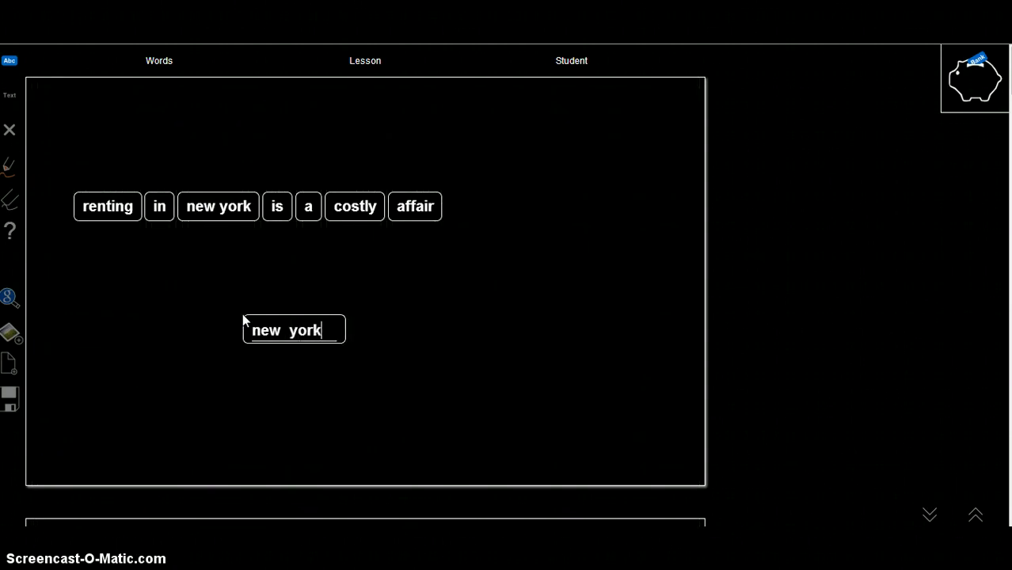
{"action": "key", "text": "Return"}
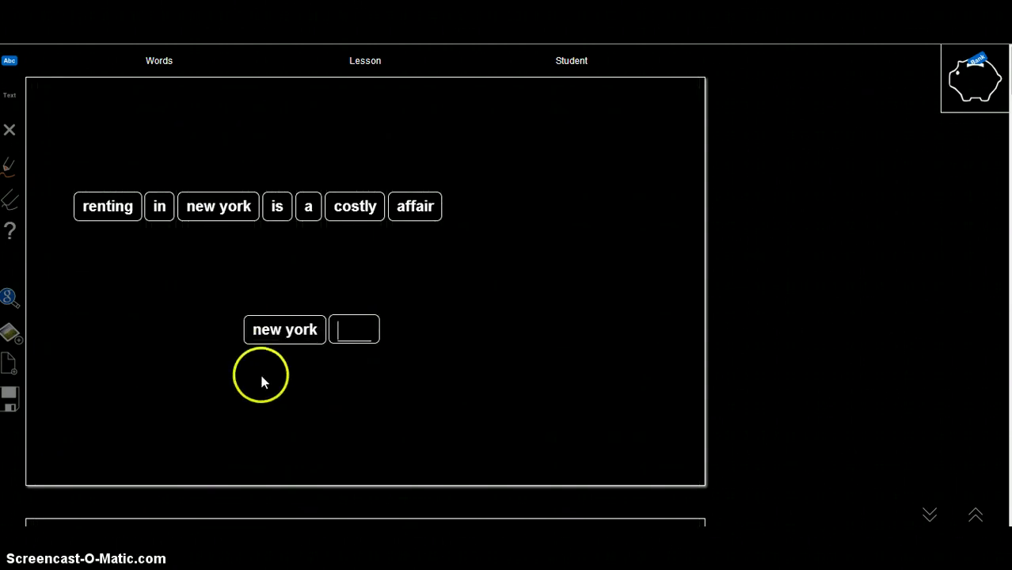
{"action": "left_click", "coordinate": [258, 371]}
{"action": "type", "text": "ctrl"}
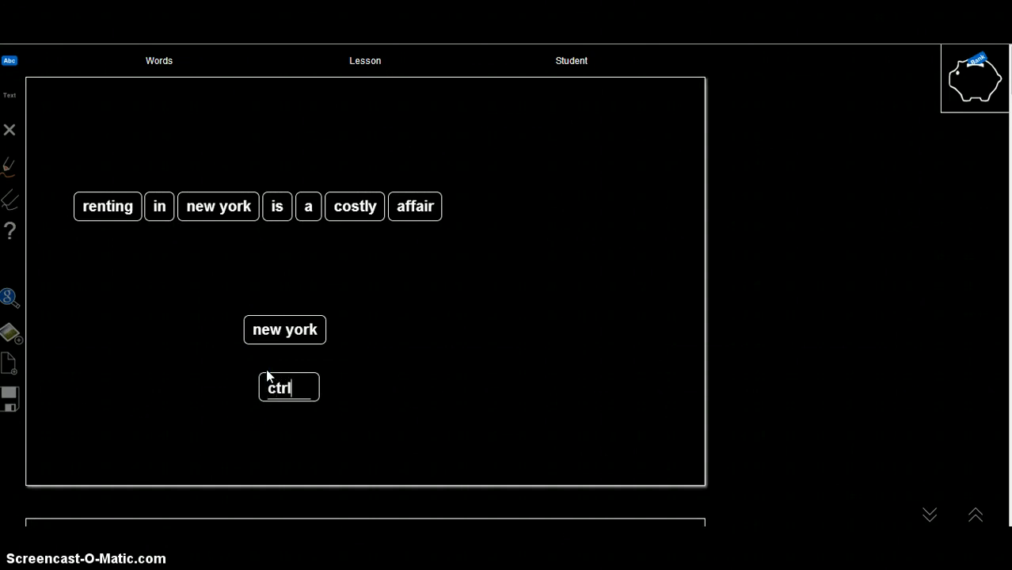
{"action": "type", "text": "+spc"}
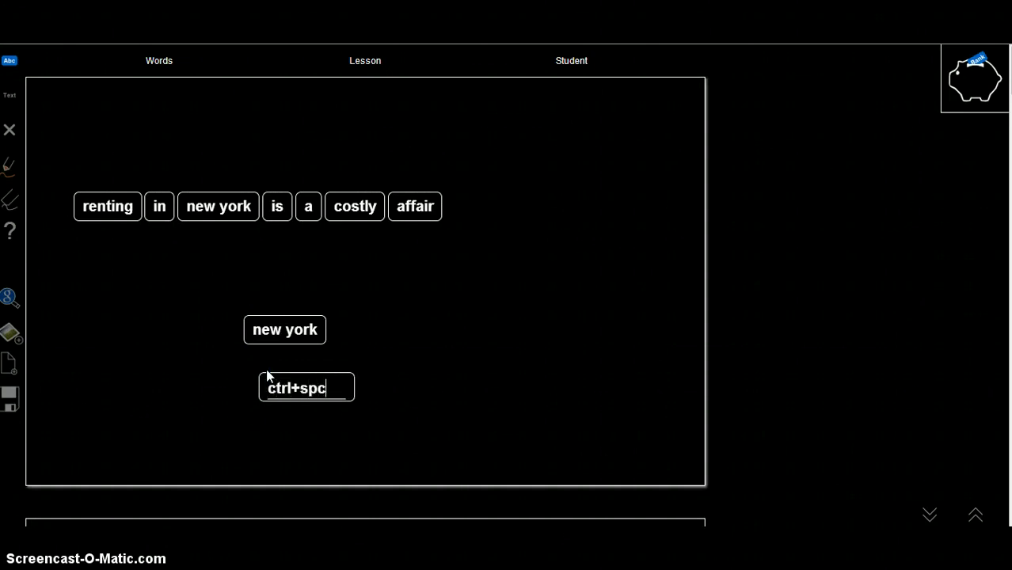
{"action": "key", "text": "Return"}
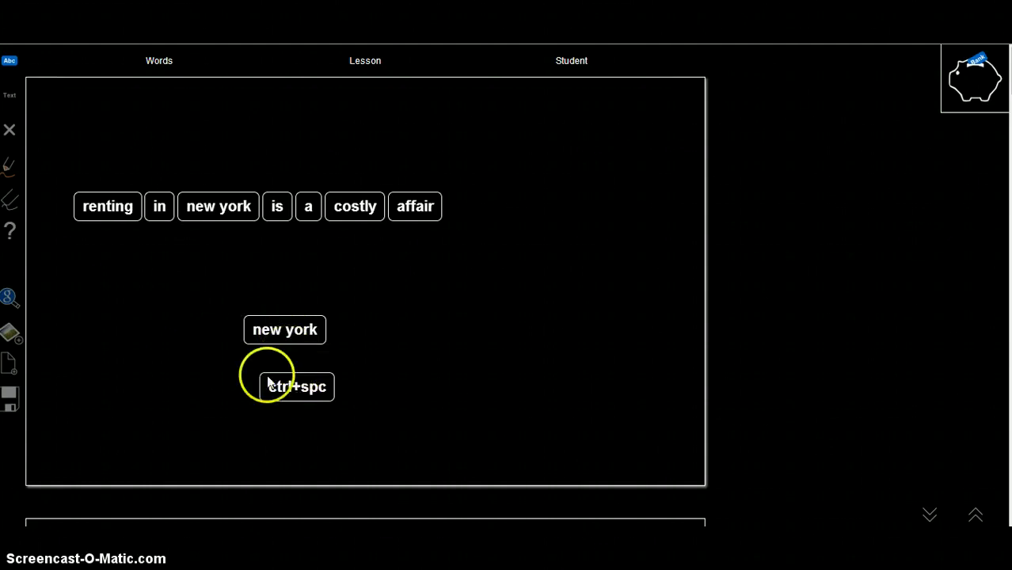
Scatter the new york, costly, is and renting cards around the board
{"action": "left_click_drag", "start_coordinate": [221, 208], "coordinate": [590, 230]}
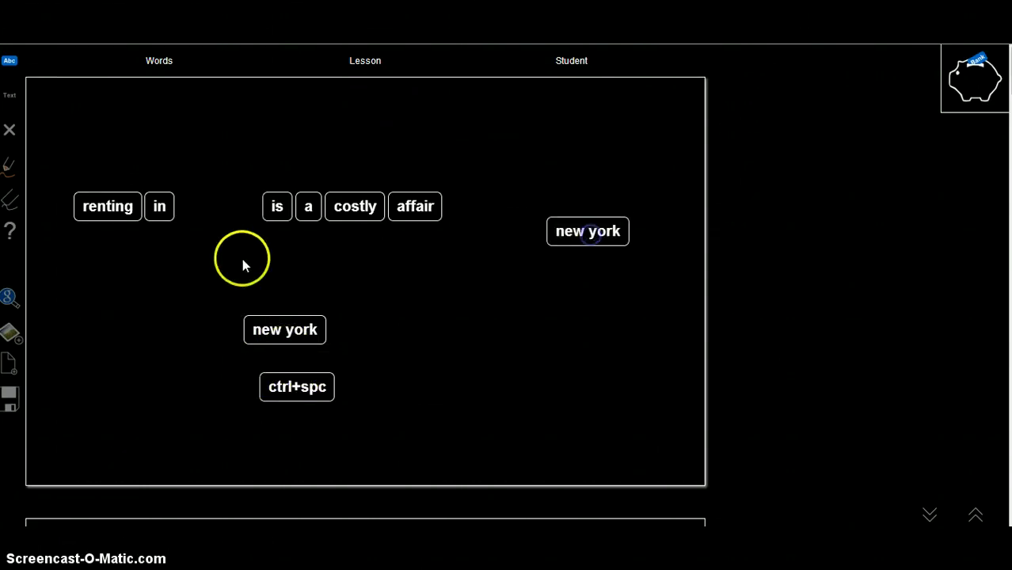
{"action": "left_click_drag", "start_coordinate": [355, 207], "coordinate": [552, 351]}
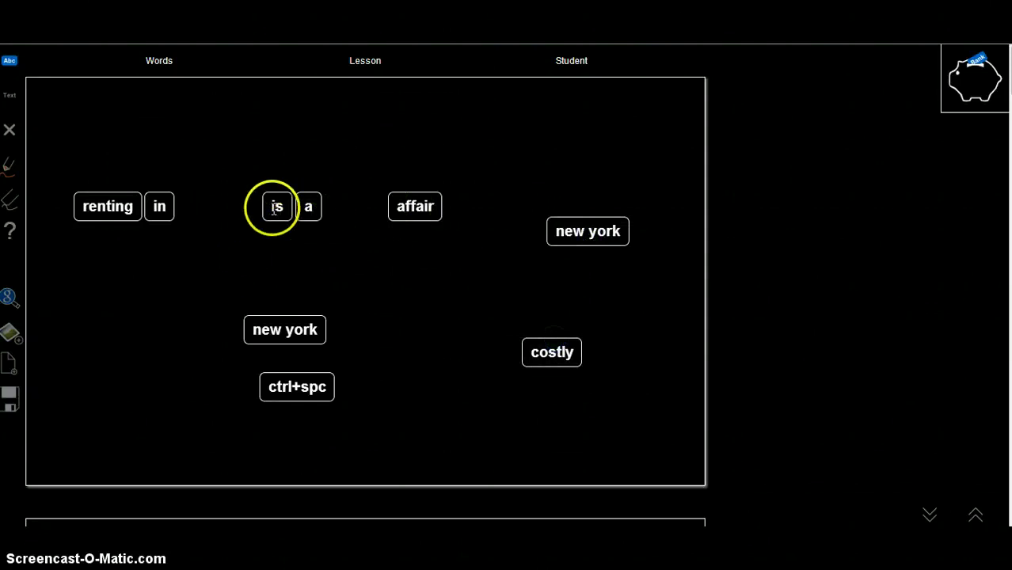
{"action": "left_click_drag", "start_coordinate": [271, 206], "coordinate": [158, 140]}
{"action": "left_click_drag", "start_coordinate": [109, 206], "coordinate": [598, 138]}
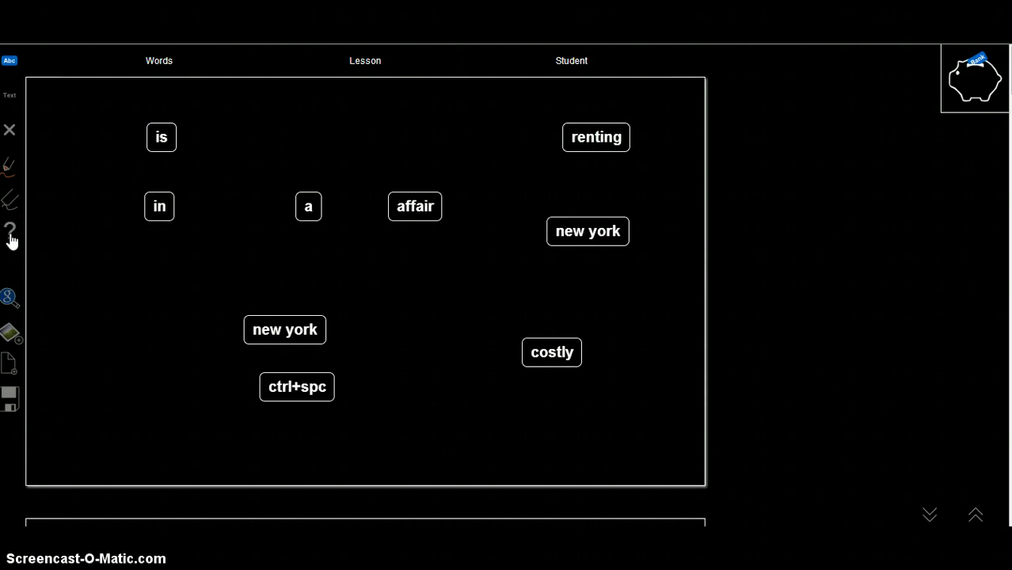
{"action": "left_click", "coordinate": [57, 283]}
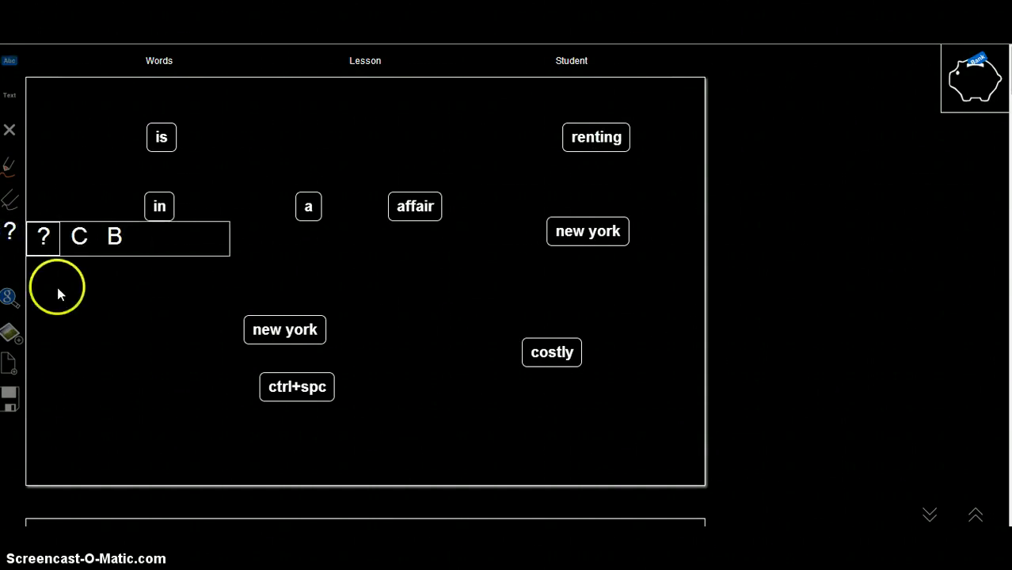
{"action": "left_click", "coordinate": [44, 240]}
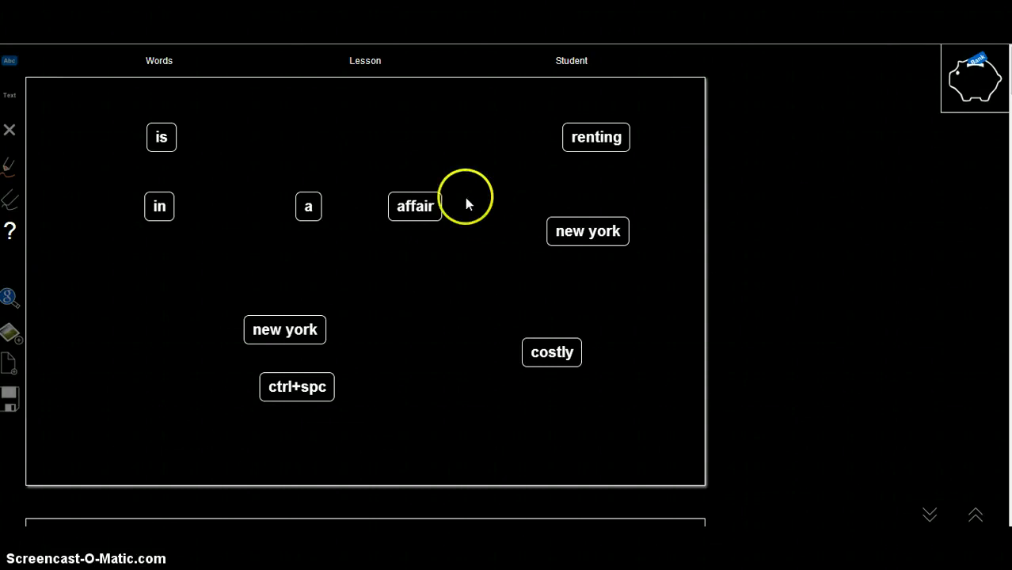
{"action": "left_click", "coordinate": [418, 201]}
{"action": "left_click", "coordinate": [590, 230]}
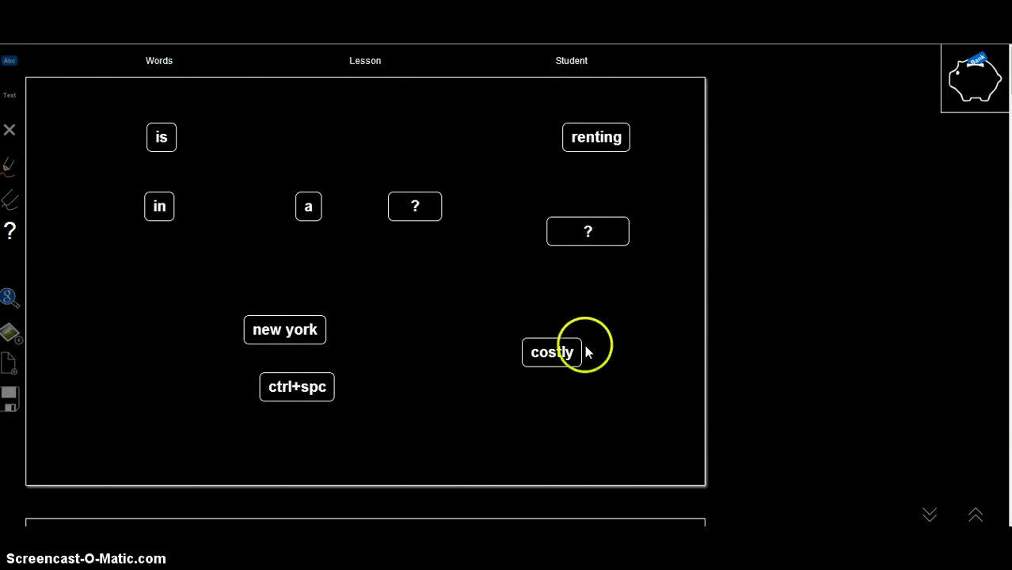
{"action": "left_click", "coordinate": [554, 354]}
{"action": "left_click", "coordinate": [316, 388]}
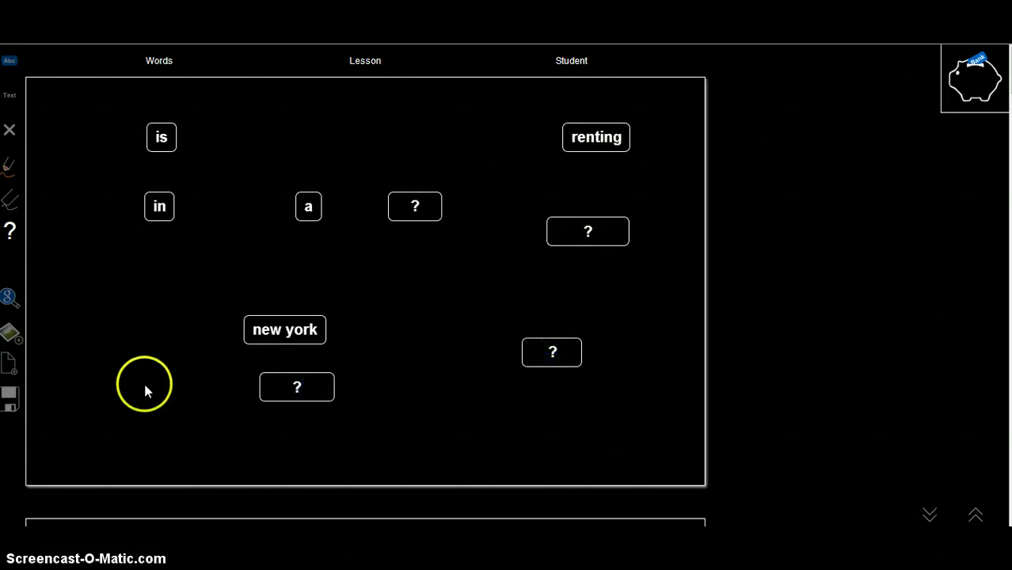
{"action": "left_click", "coordinate": [10, 97]}
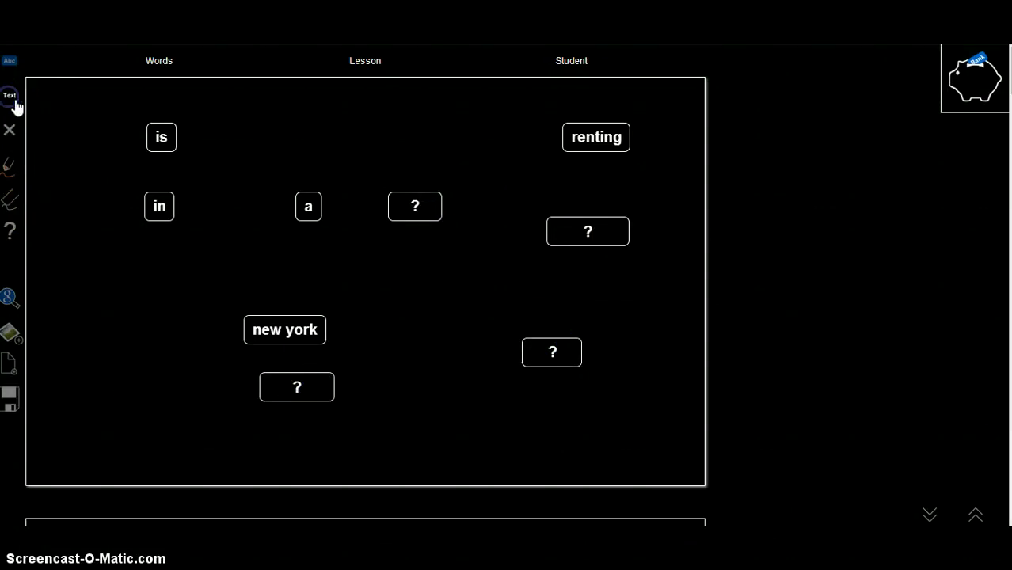
{"action": "left_click", "coordinate": [299, 382]}
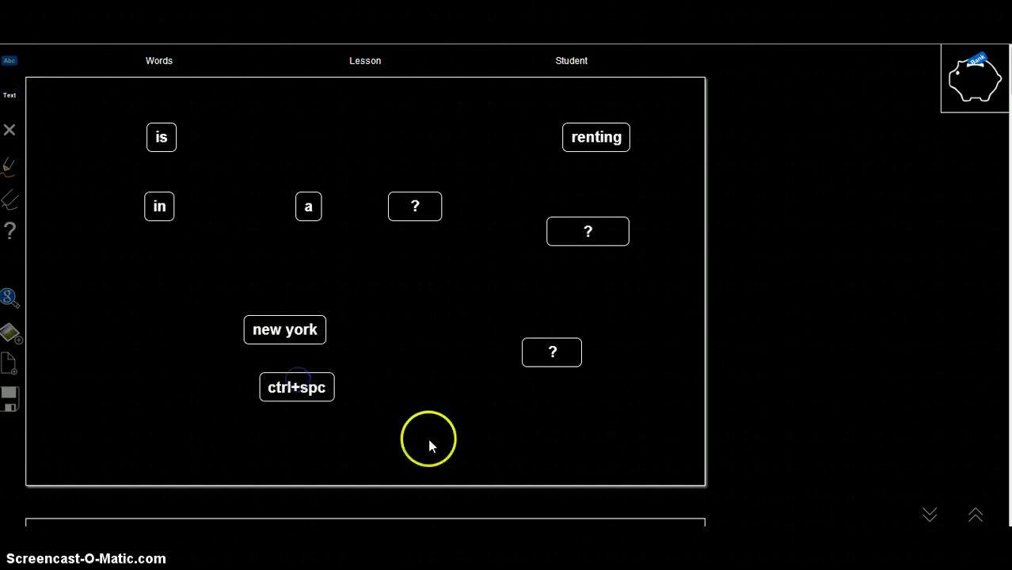
{"action": "left_click", "coordinate": [548, 352]}
{"action": "left_click", "coordinate": [536, 354]}
{"action": "left_click", "coordinate": [299, 387]}
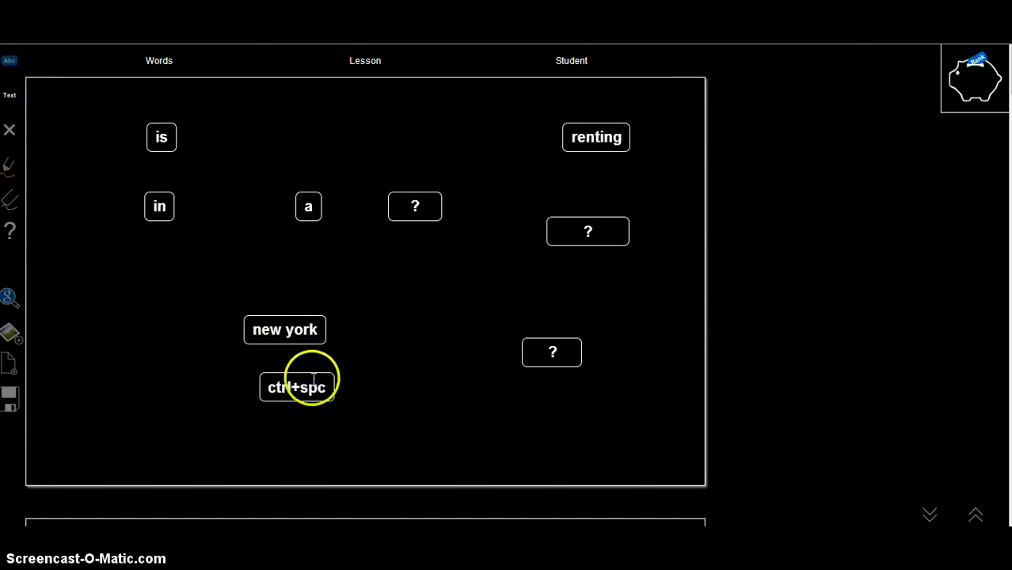
{"action": "left_click", "coordinate": [535, 354]}
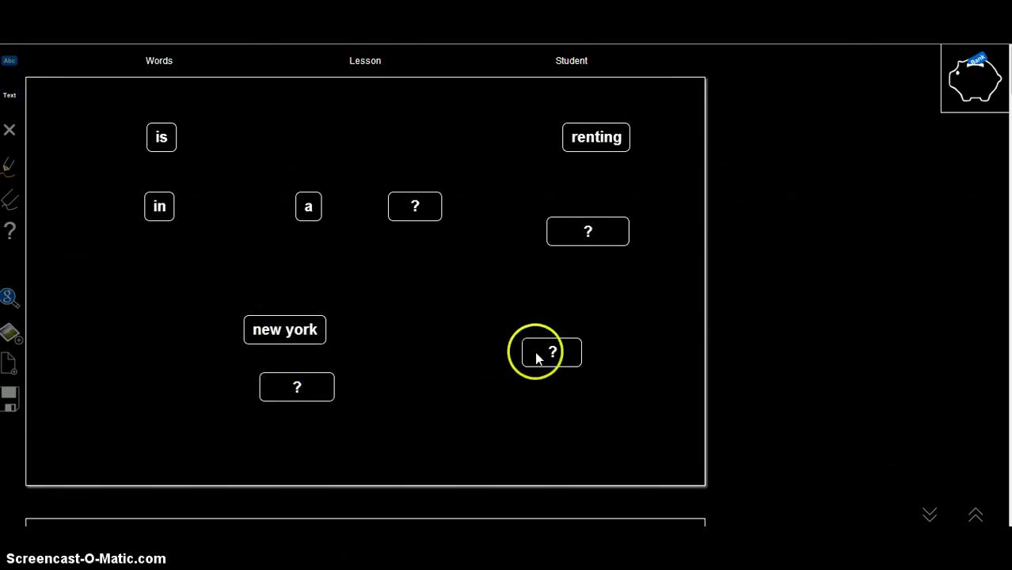
{"action": "left_click", "coordinate": [308, 388]}
{"action": "left_click", "coordinate": [532, 229]}
{"action": "left_click", "coordinate": [414, 208]}
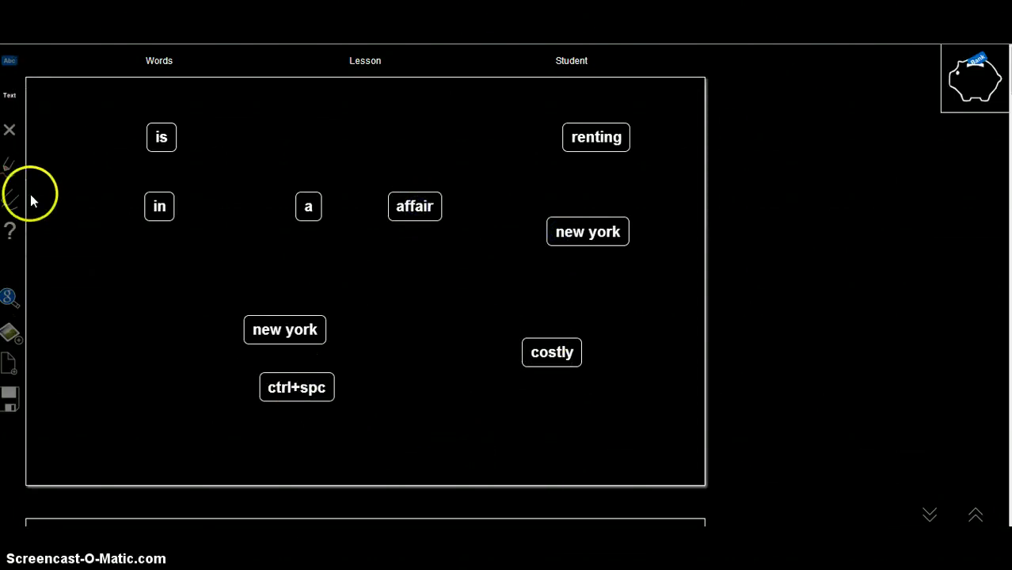
{"action": "left_click", "coordinate": [98, 270]}
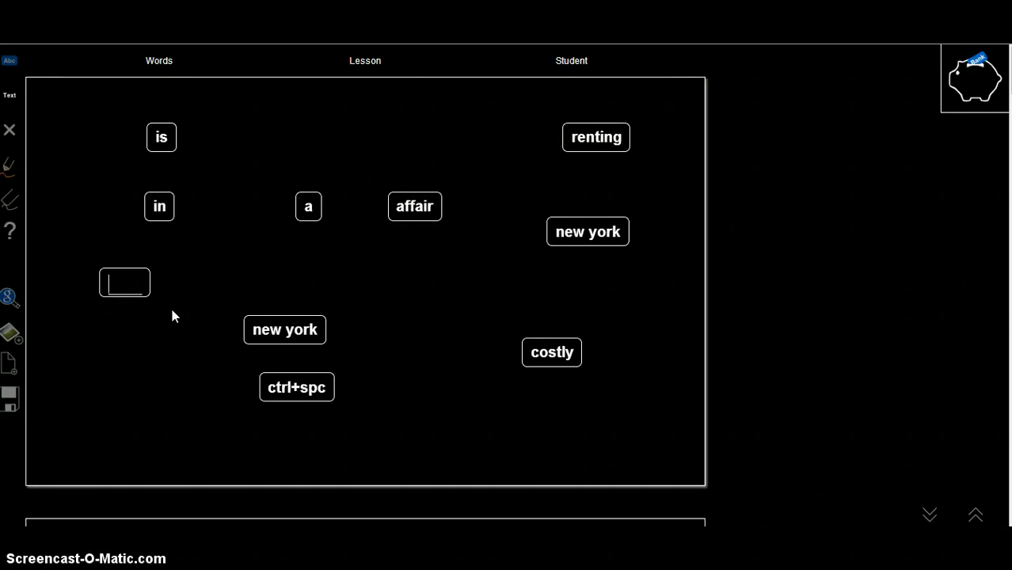
Type the sentence 'renting in NYC is a very' onto the board
{"action": "type", "text": "rent"}
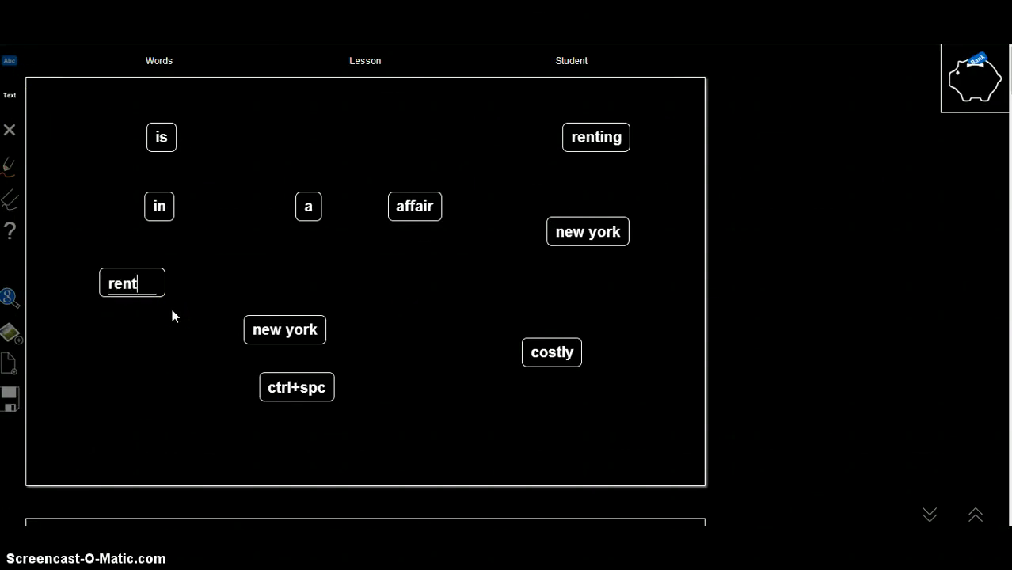
{"action": "type", "text": "ing in NYC + u"}
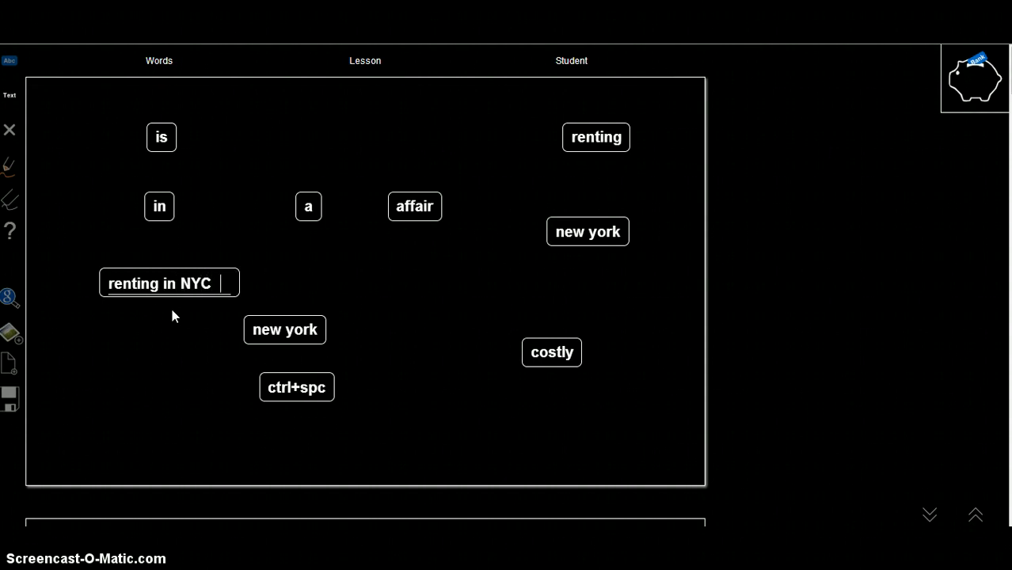
{"action": "key", "text": "BackSpace"}
{"action": "key", "text": "BackSpace"}
{"action": "key", "text": "BackSpace"}
{"action": "key", "text": "BackSpace"}
{"action": "type", "text": "is a very"}
{"action": "key", "text": "Return"}
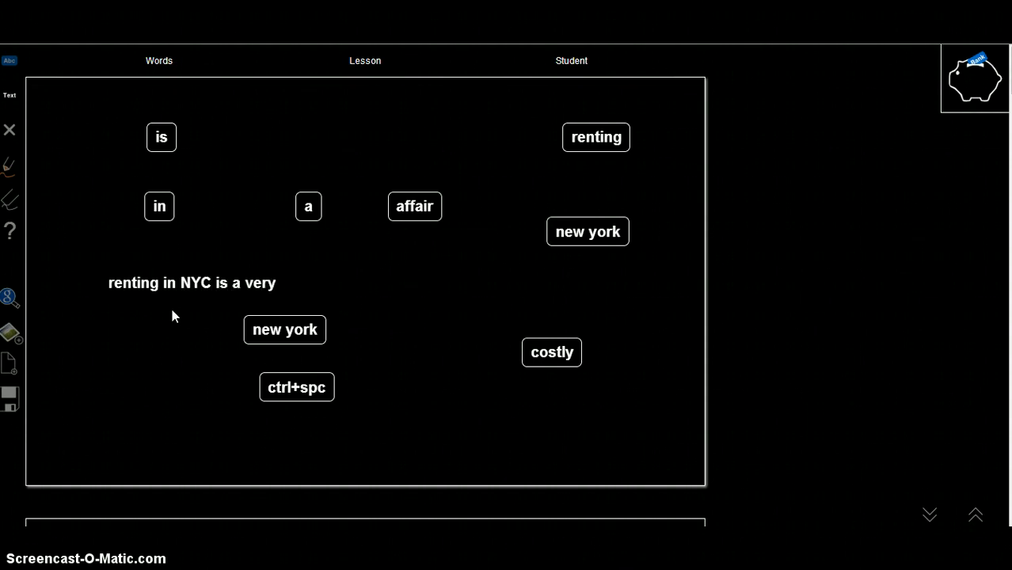
Place costly and affair after the sentence as hidden ? cards, moving ctrl+spc and new york aside
{"action": "left_click", "coordinate": [552, 353]}
{"action": "left_click", "coordinate": [448, 217]}
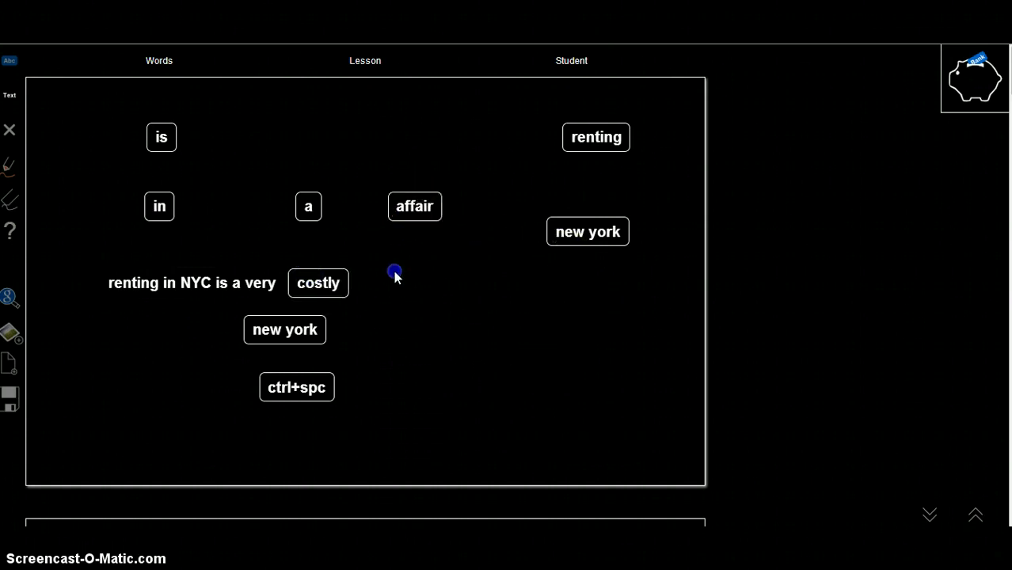
{"action": "left_click", "coordinate": [12, 234]}
{"action": "left_click", "coordinate": [284, 386]}
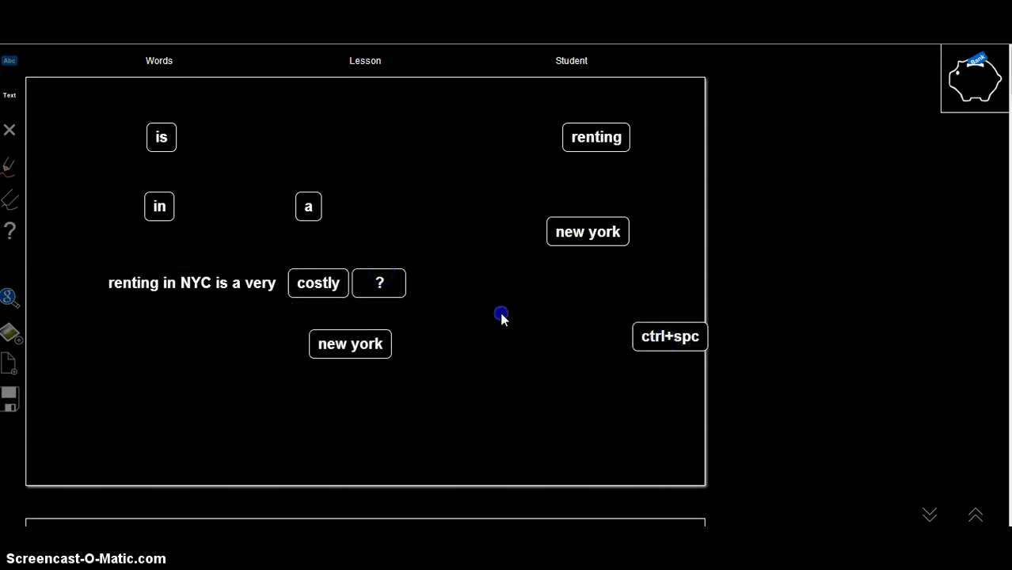
{"action": "left_click", "coordinate": [318, 283]}
{"action": "left_click", "coordinate": [416, 445]}
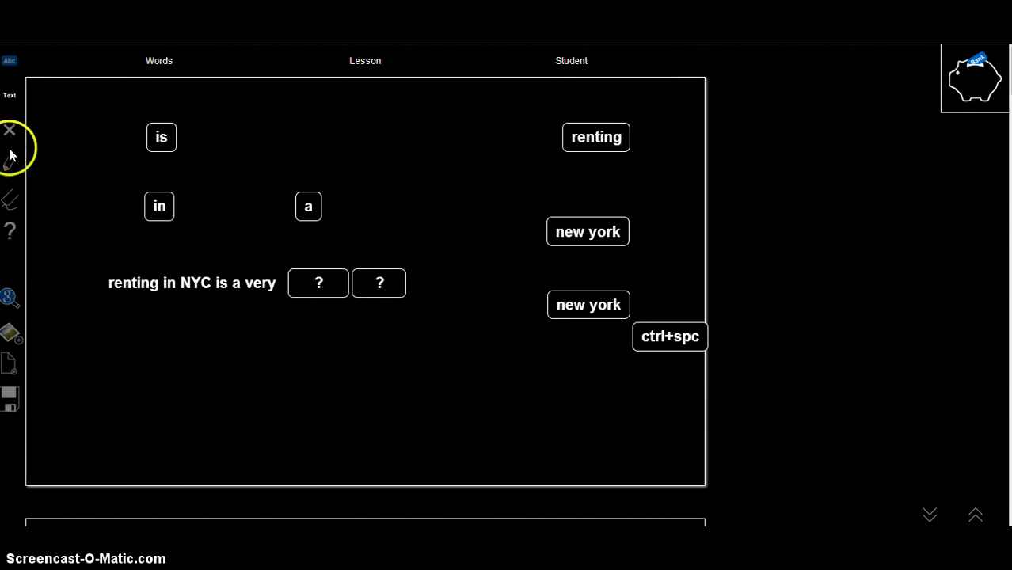
Show the Words palette with noun, verb, adjective, preposition and article labels
{"action": "left_click", "coordinate": [160, 63]}
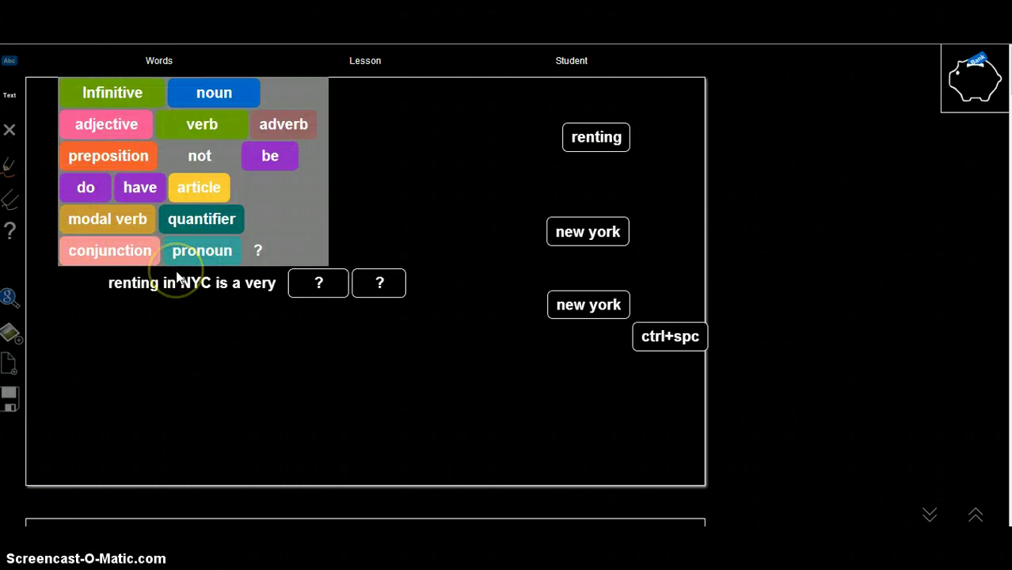
{"action": "left_click", "coordinate": [174, 277]}
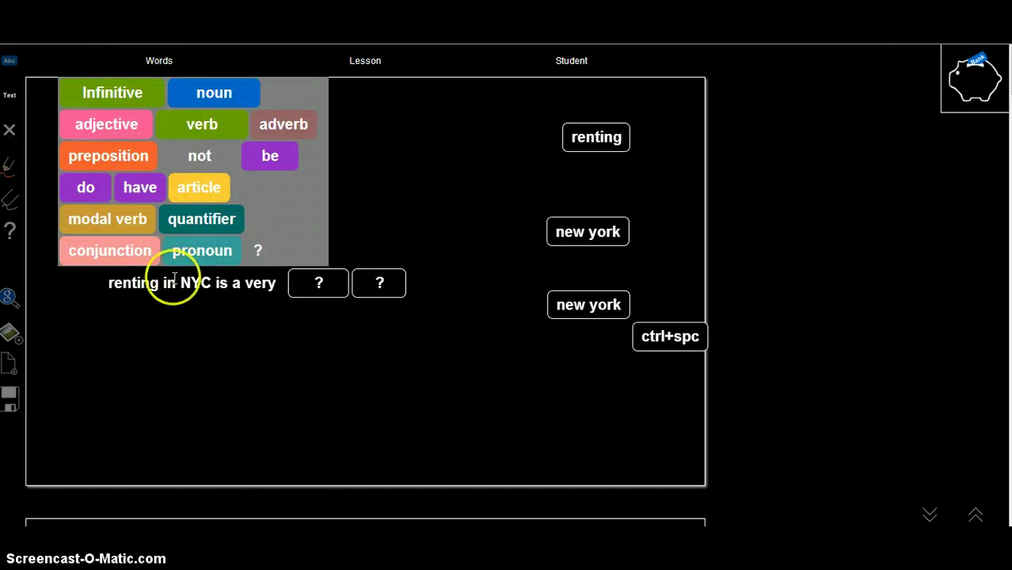
{"action": "left_click", "coordinate": [133, 407]}
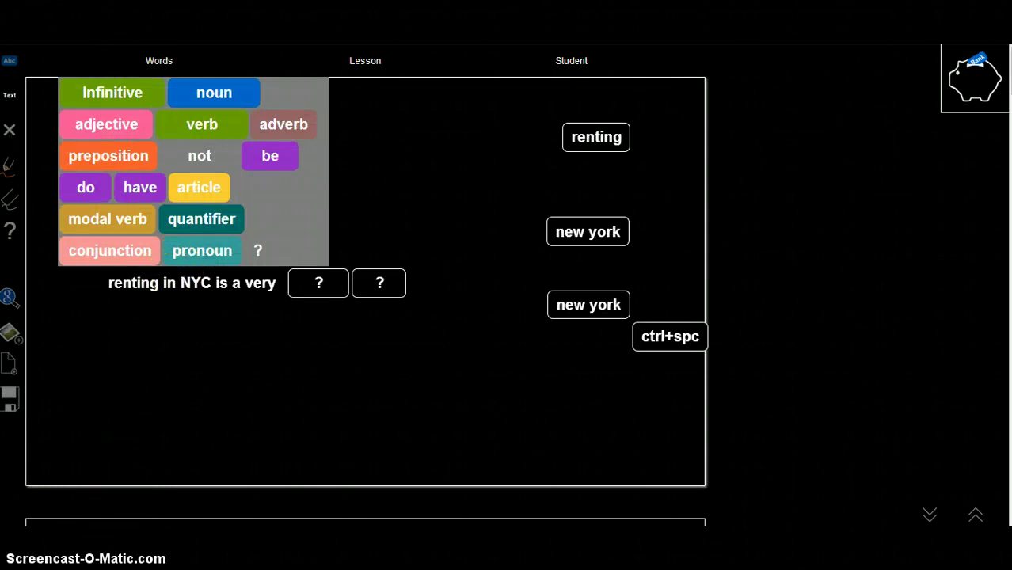